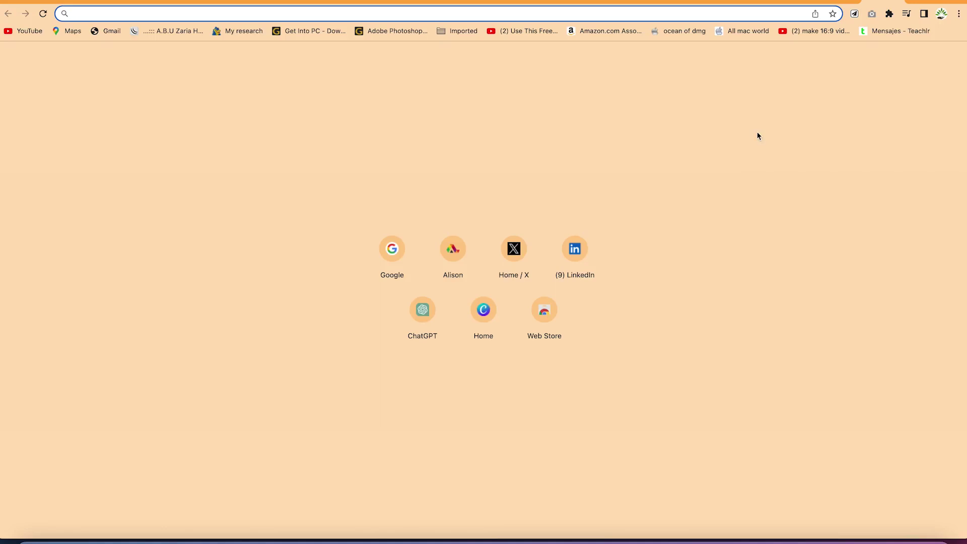
- Search Google for 'micorosft edge' and open the Get to Know Microsoft Edge page
{"action": "type", "text": "google.com"}
{"action": "key", "text": "Return"}
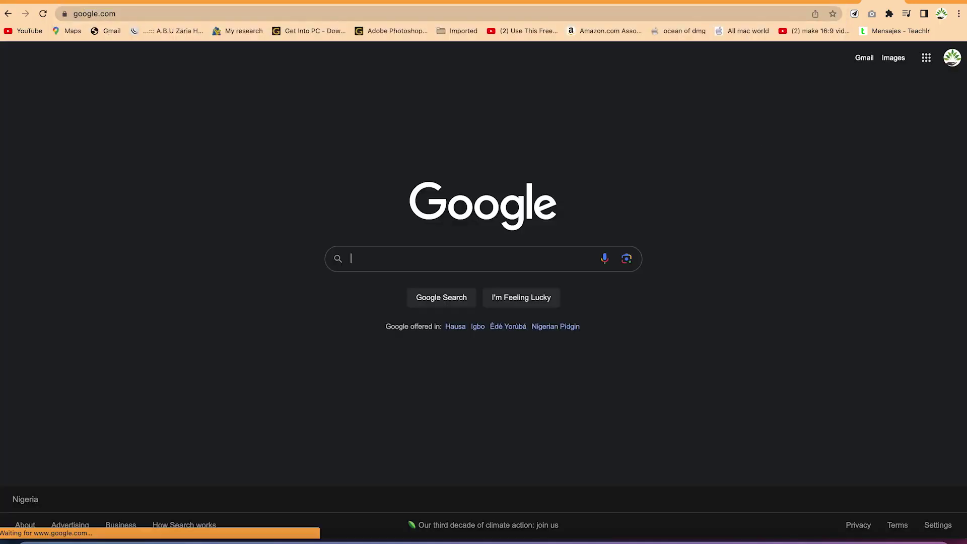
{"action": "type", "text": "micorosft ed"}
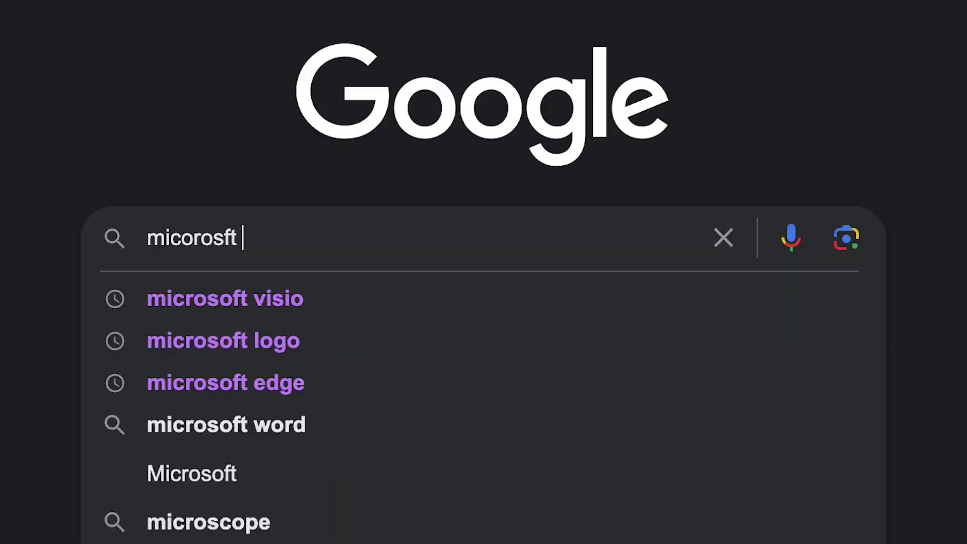
{"action": "type", "text": "ge"}
{"action": "key", "text": "Return"}
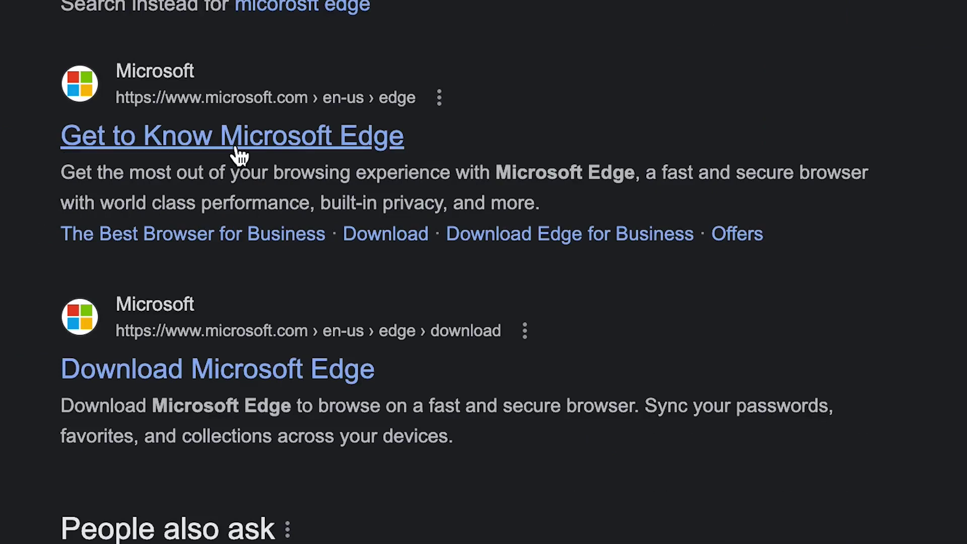
{"action": "left_click", "coordinate": [236, 148]}
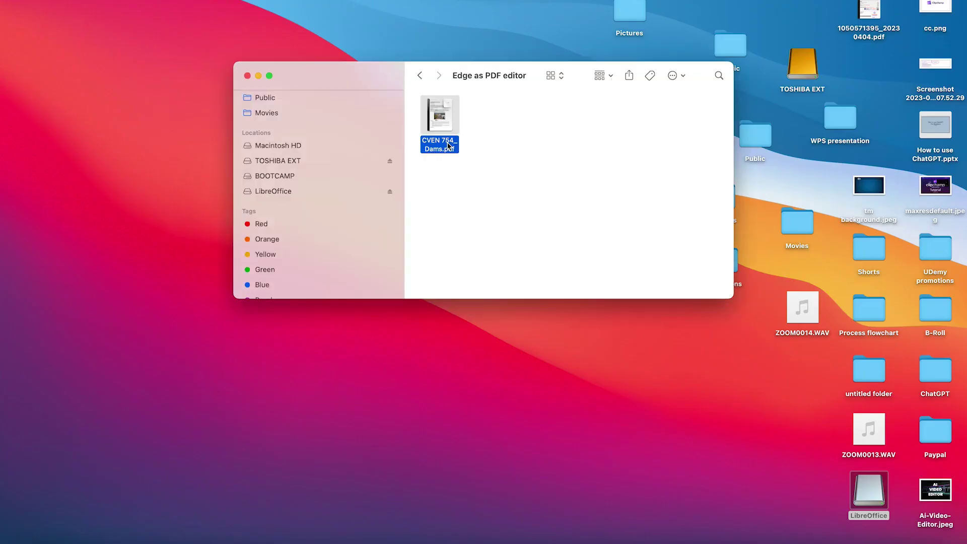
- Open CVEN 754_ Dams.pdf with Microsoft Edge (115.0.1901.188) through Open With
{"action": "right_click", "coordinate": [448, 145]}
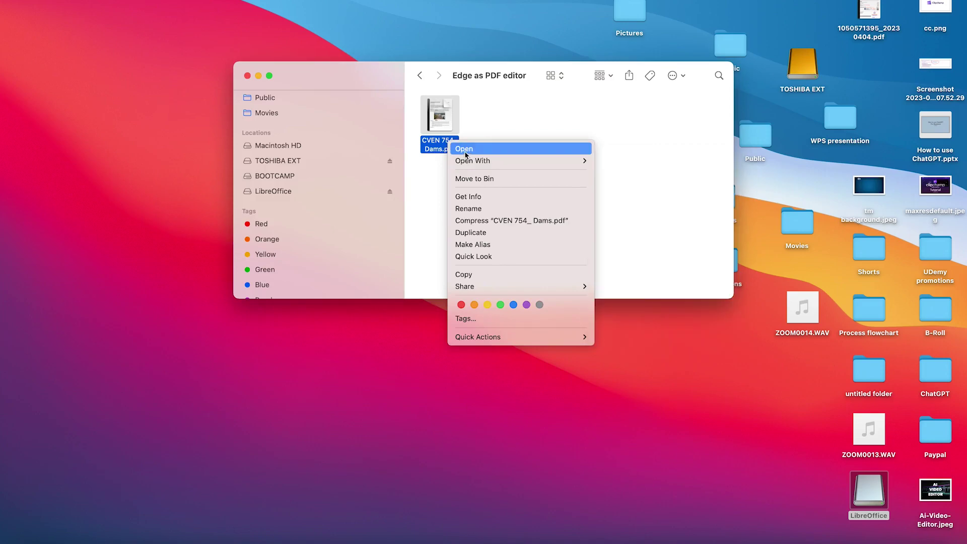
{"action": "mouse_move", "coordinate": [474, 161]}
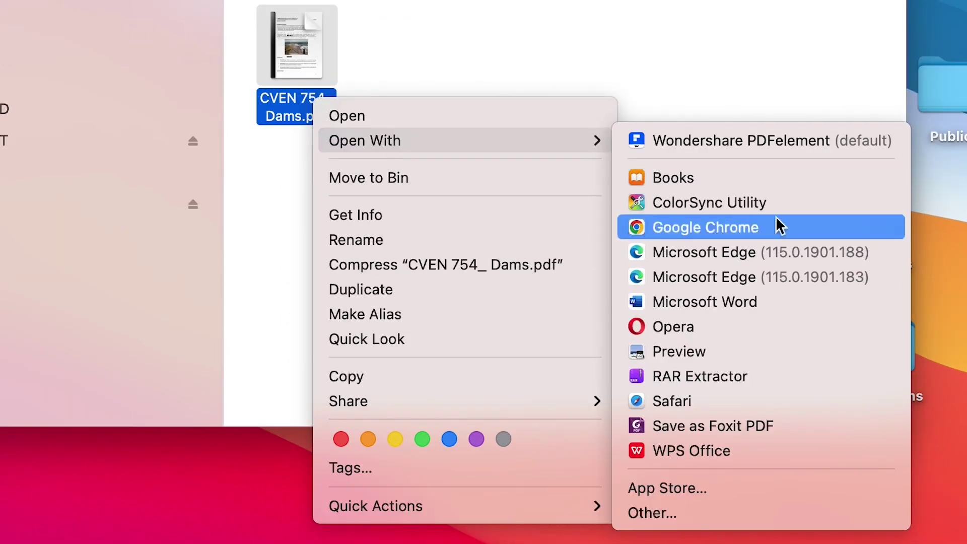
{"action": "left_click", "coordinate": [803, 253]}
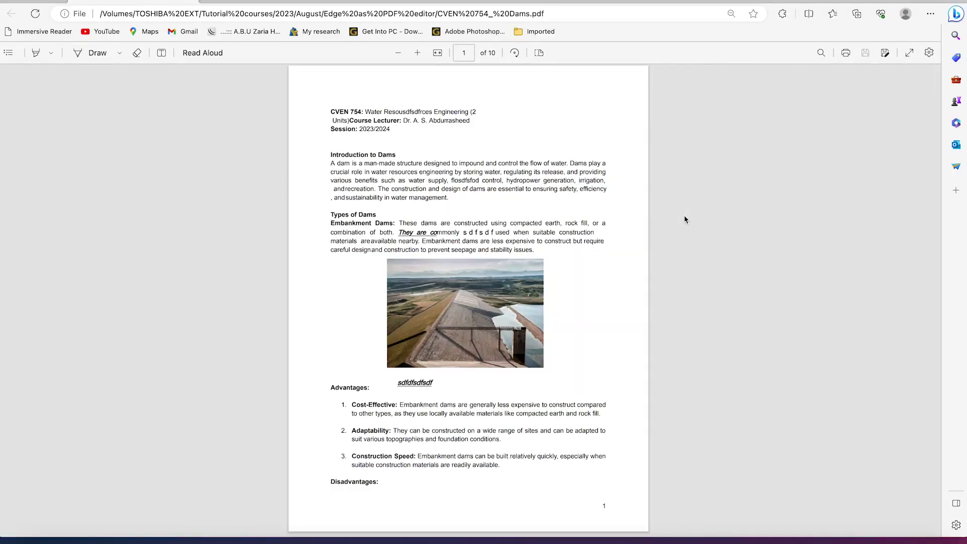
- Scroll through the dams PDF and its Table of Contents page thumbnails, then show the highlighter options
{"action": "scroll", "coordinate": [402, 173], "scroll_direction": "down", "scroll_amount": 20}
{"action": "scroll", "coordinate": [402, 173], "scroll_direction": "up", "scroll_amount": 20}
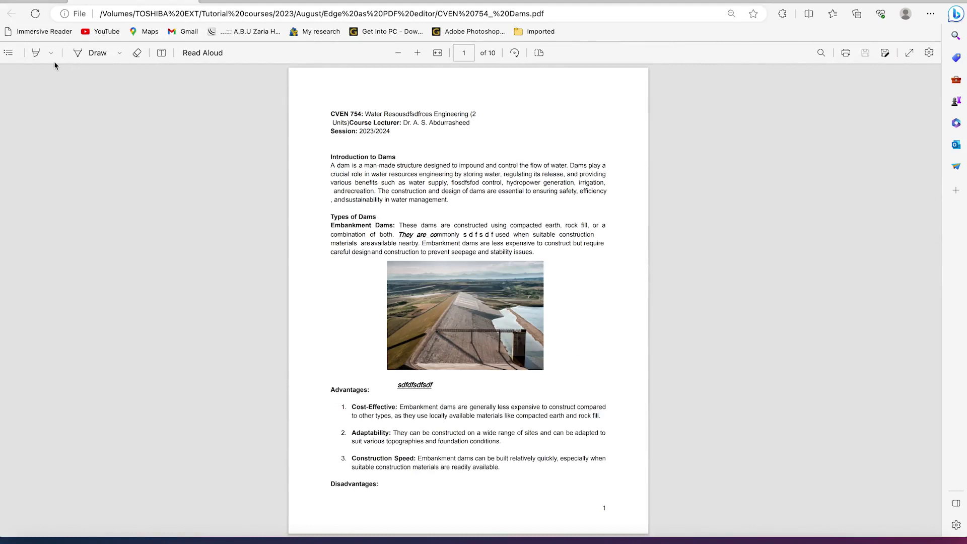
{"action": "left_click", "coordinate": [9, 53]}
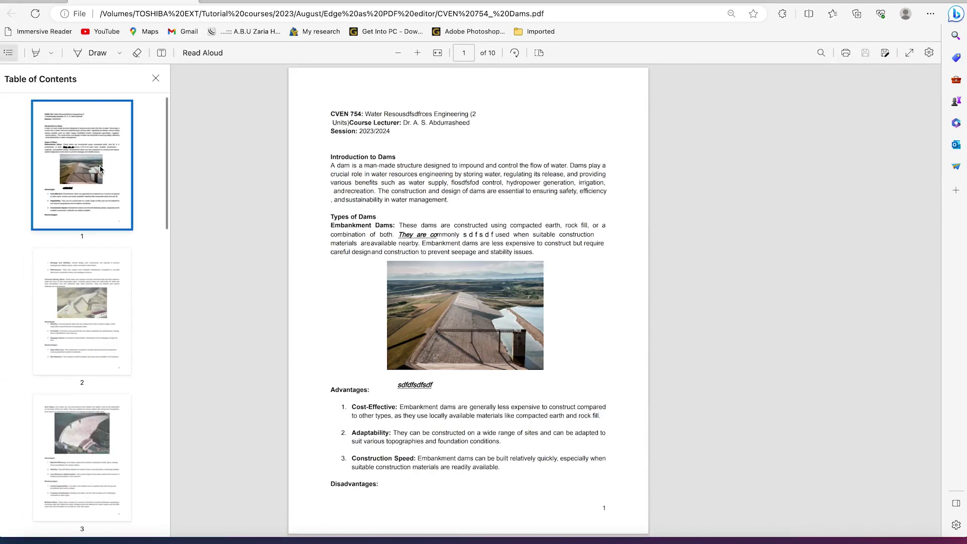
{"action": "scroll", "coordinate": [93, 323], "scroll_direction": "down", "scroll_amount": 15}
{"action": "scroll", "coordinate": [94, 319], "scroll_direction": "up", "scroll_amount": 15}
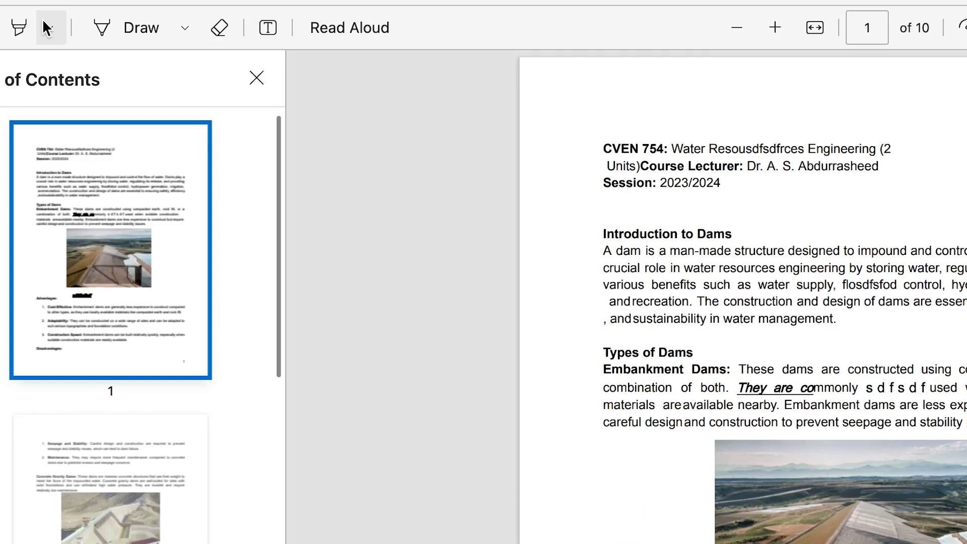
{"action": "left_click", "coordinate": [44, 21]}
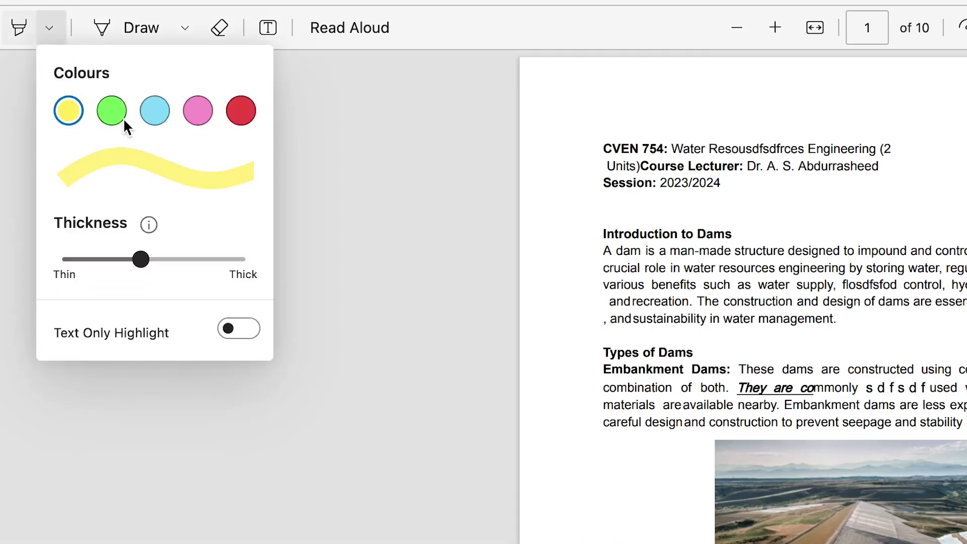
- Highlight 'as water supply' on page 1 in yellow
{"action": "left_click", "coordinate": [63, 111]}
{"action": "left_click_drag", "start_coordinate": [743, 286], "coordinate": [882, 291]}
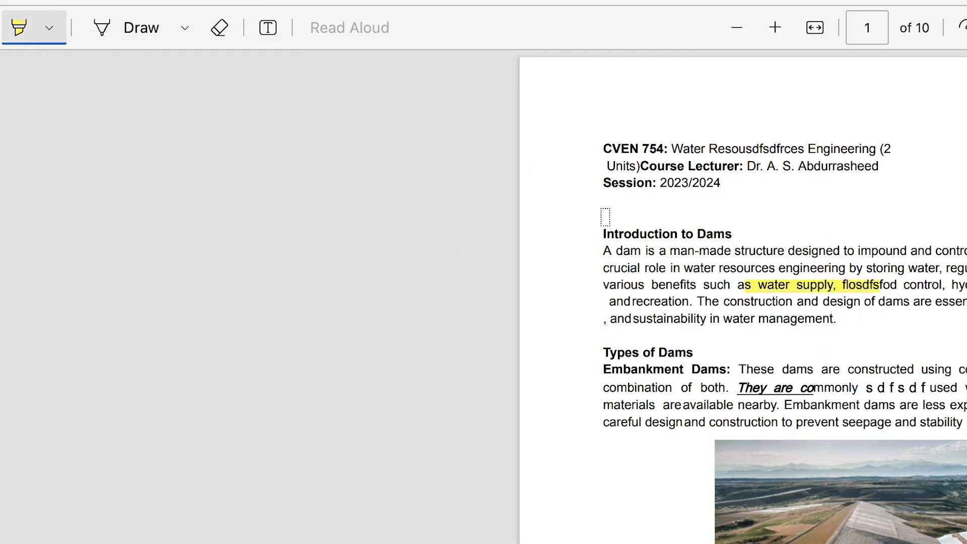
{"action": "left_click", "coordinate": [53, 24]}
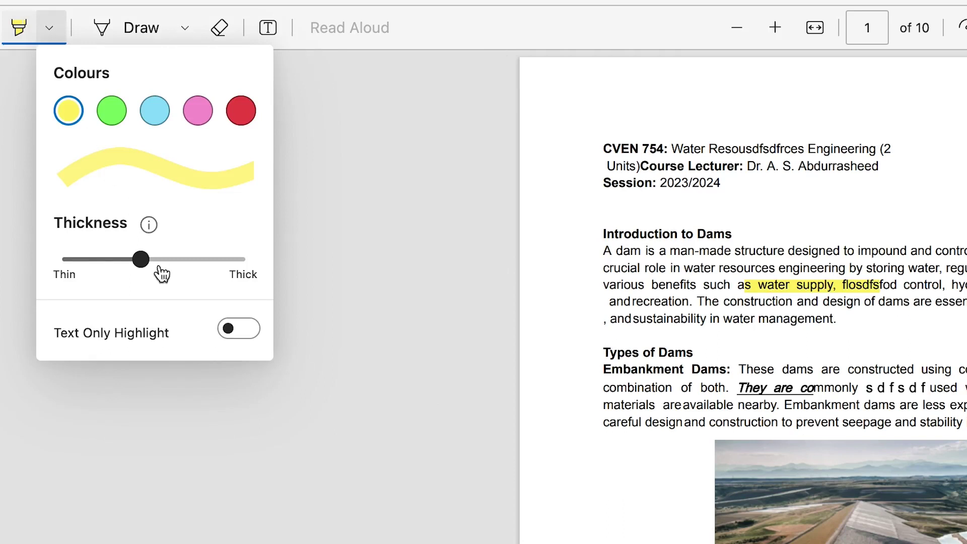
- Highlight part of 'water resources' in red with a thinner stroke
{"action": "left_click_drag", "start_coordinate": [141, 260], "coordinate": [102, 260]}
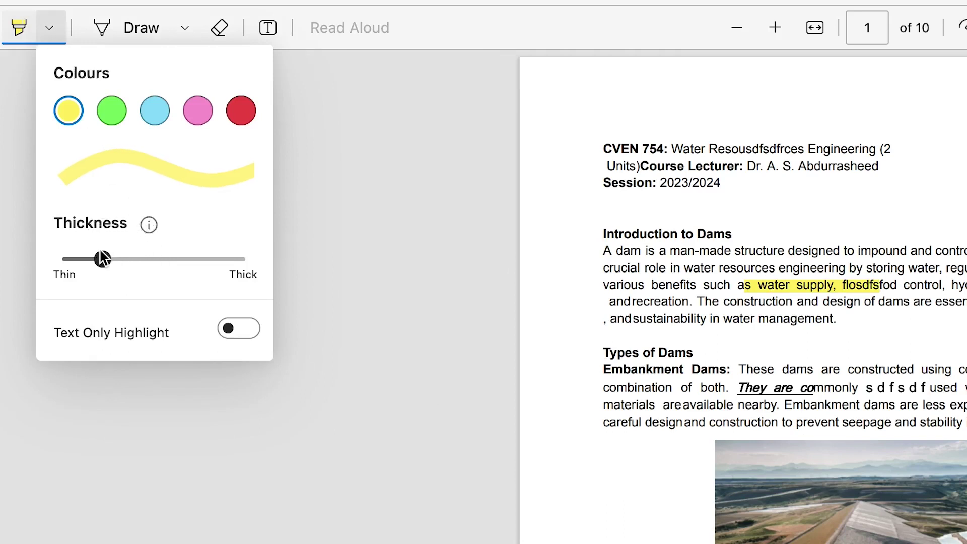
{"action": "left_click", "coordinate": [241, 111]}
{"action": "left_click_drag", "start_coordinate": [700, 267], "coordinate": [785, 268]}
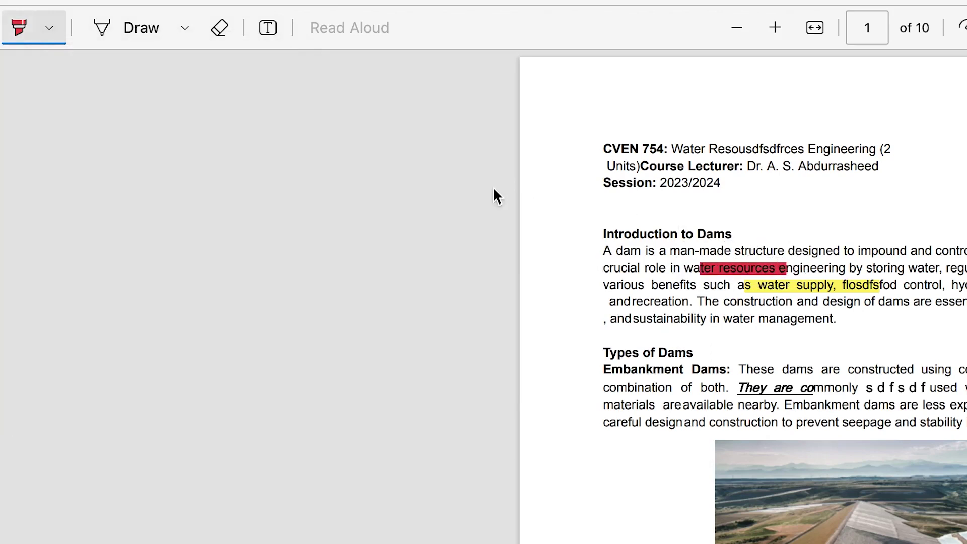
{"action": "left_click", "coordinate": [52, 26]}
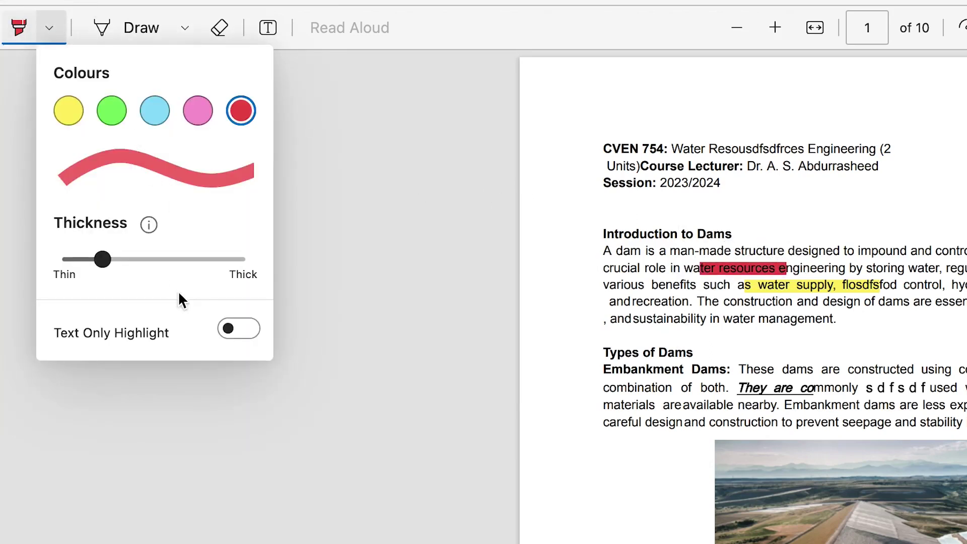
{"action": "left_click", "coordinate": [186, 28]}
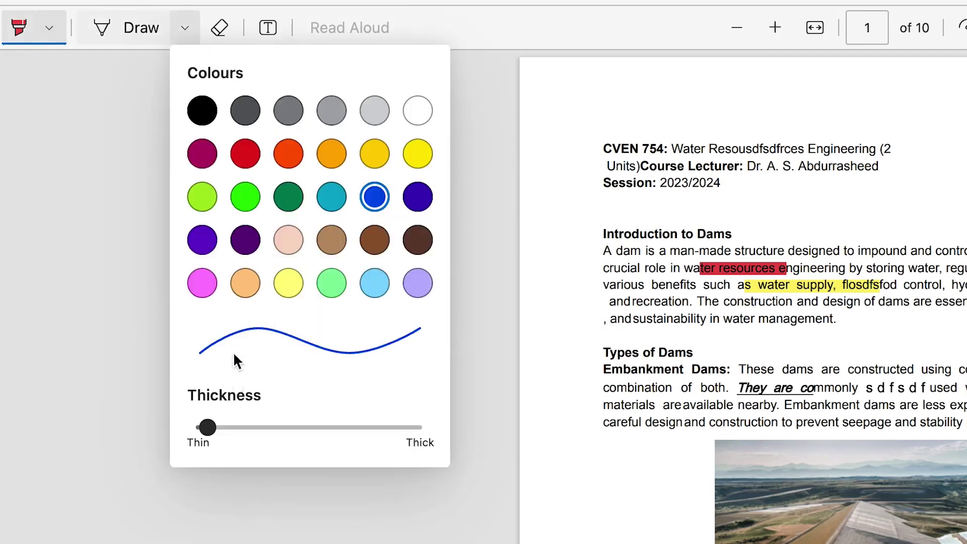
- Draw a thin green squiggle above Introduction to Dams
{"action": "left_click", "coordinate": [245, 198]}
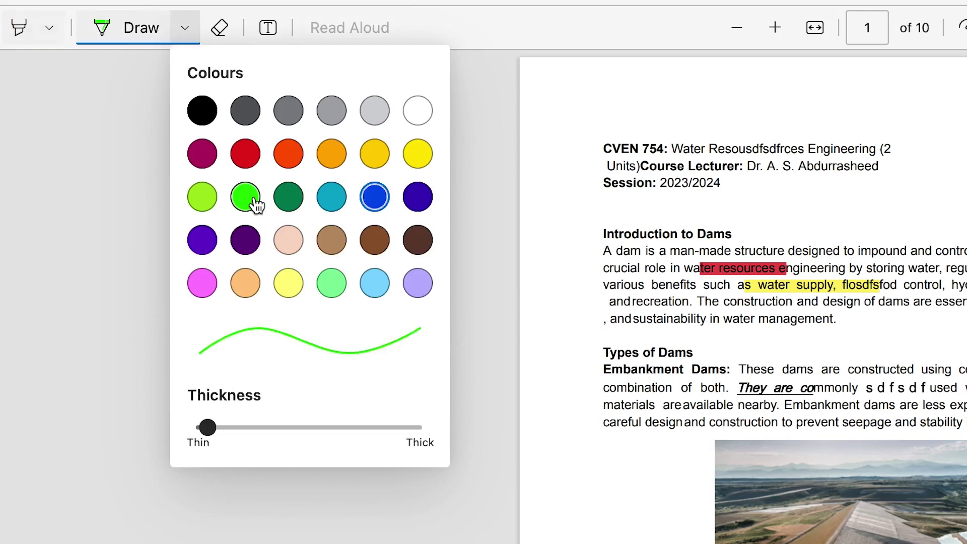
{"action": "left_click", "coordinate": [633, 127]}
{"action": "mouse_move", "coordinate": [634, 128]}
{"action": "left_mouse_down"}
{"action": "mouse_move", "coordinate": [673, 142]}
{"action": "mouse_move", "coordinate": [696, 115]}
{"action": "left_mouse_up"}
- At medium pen thickness, draw a green squiggle top right and a line under the first paragraph
{"action": "left_click", "coordinate": [112, 22]}
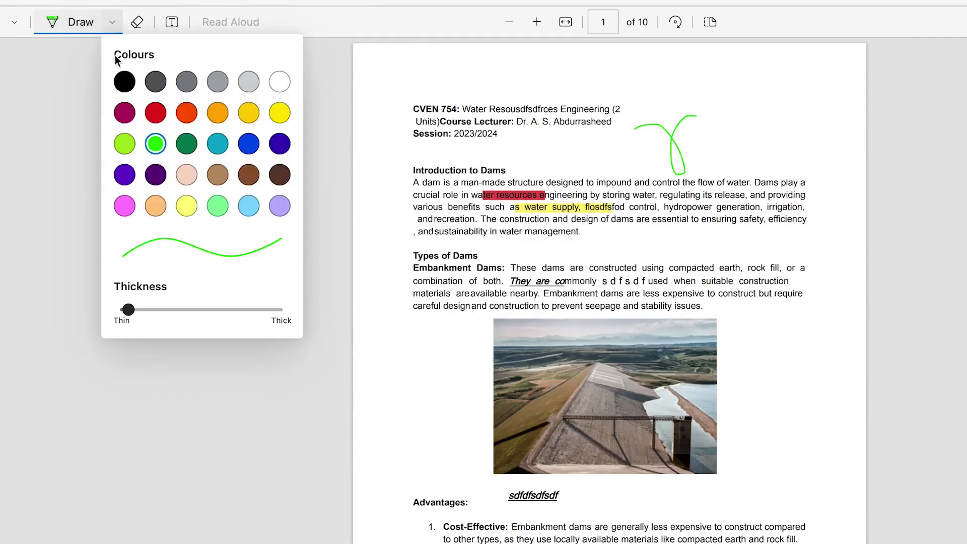
{"action": "left_click_drag", "start_coordinate": [129, 309], "coordinate": [196, 309]}
{"action": "left_click", "coordinate": [746, 145]}
{"action": "mouse_move", "coordinate": [747, 145]}
{"action": "left_mouse_down"}
{"action": "mouse_move", "coordinate": [804, 160]}
{"action": "mouse_move", "coordinate": [810, 136]}
{"action": "mouse_move", "coordinate": [827, 154]}
{"action": "left_mouse_up"}
{"action": "left_click_drag", "start_coordinate": [650, 242], "coordinate": [744, 242]}
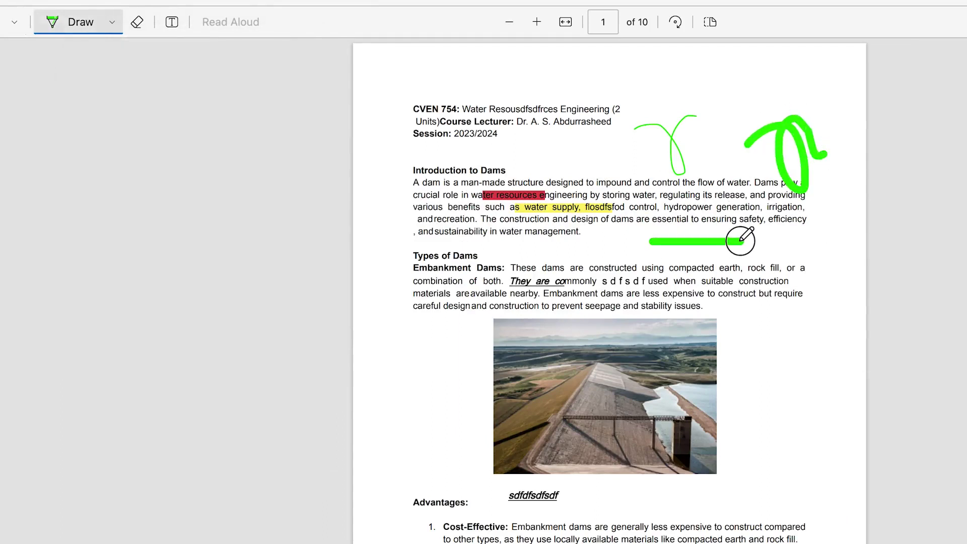
{"action": "left_click", "coordinate": [140, 22]}
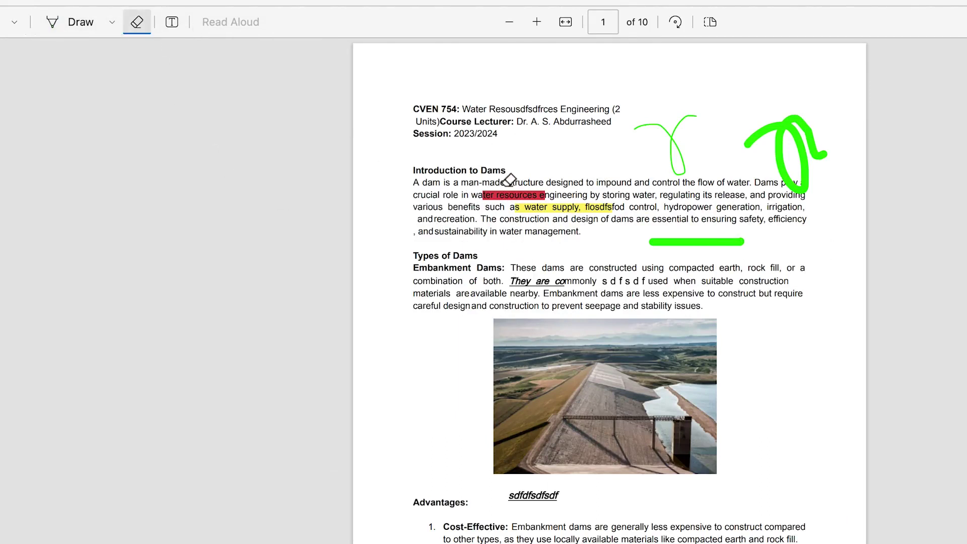
- Erase the red and yellow highlights, both green squiggles and the green underline
{"action": "left_click", "coordinate": [524, 191]}
{"action": "left_click_drag", "start_coordinate": [550, 190], "coordinate": [568, 214]}
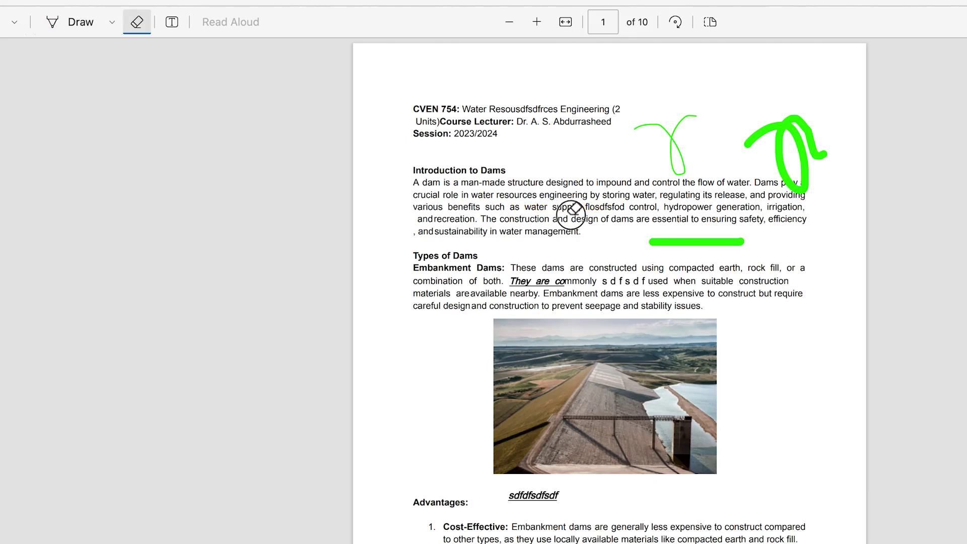
{"action": "left_click_drag", "start_coordinate": [651, 99], "coordinate": [691, 122]}
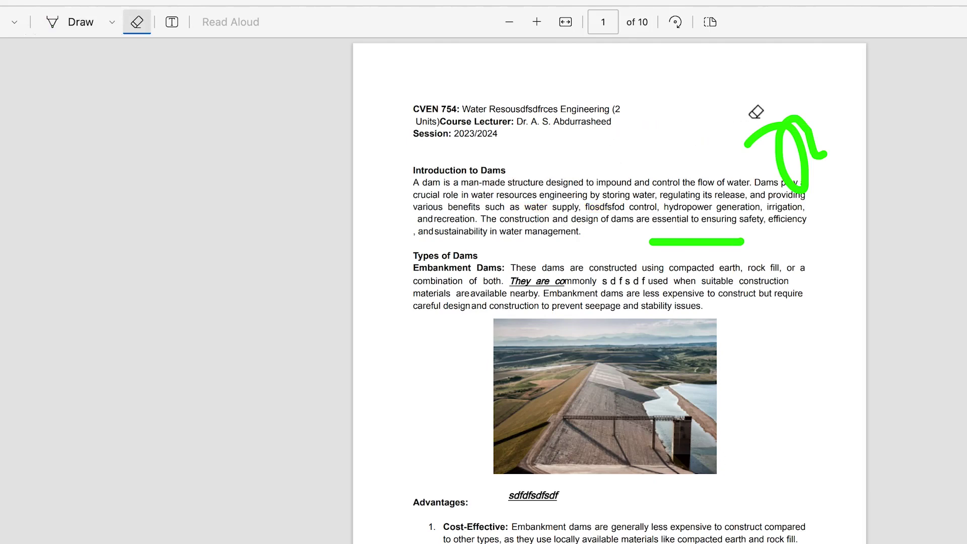
{"action": "left_click_drag", "start_coordinate": [771, 123], "coordinate": [815, 161]}
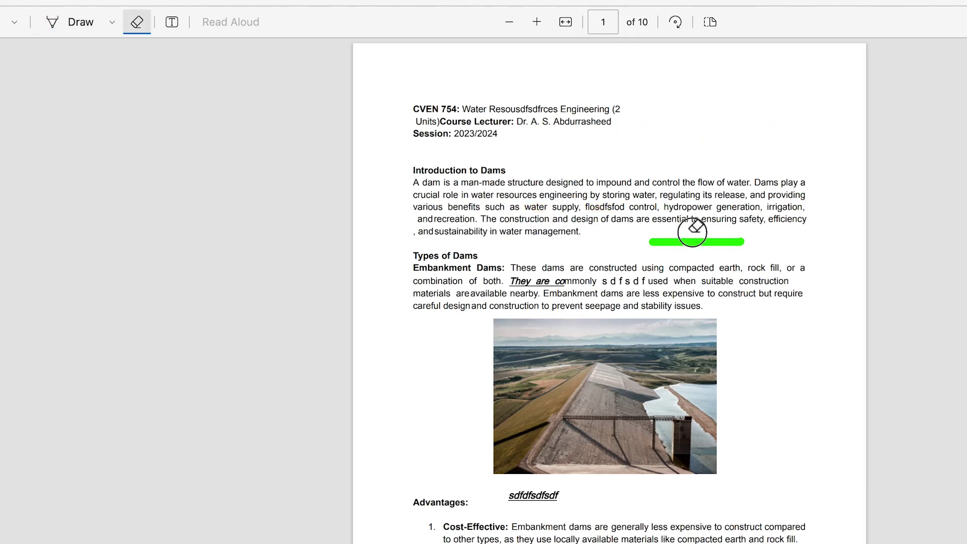
{"action": "left_click_drag", "start_coordinate": [688, 222], "coordinate": [719, 261]}
{"action": "left_click", "coordinate": [171, 21]}
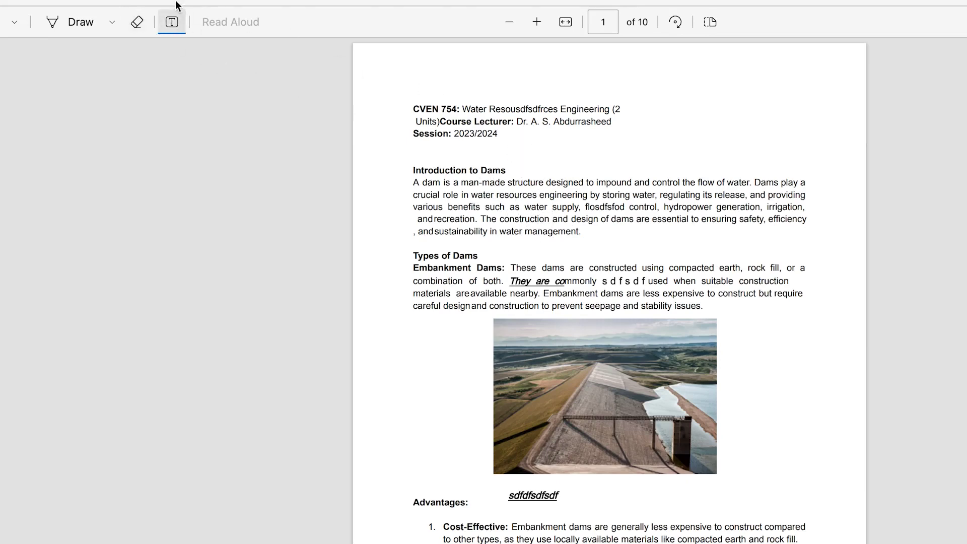
- Add a red text box reading 'Welcome to my channel' near the page title
{"action": "left_click", "coordinate": [562, 159]}
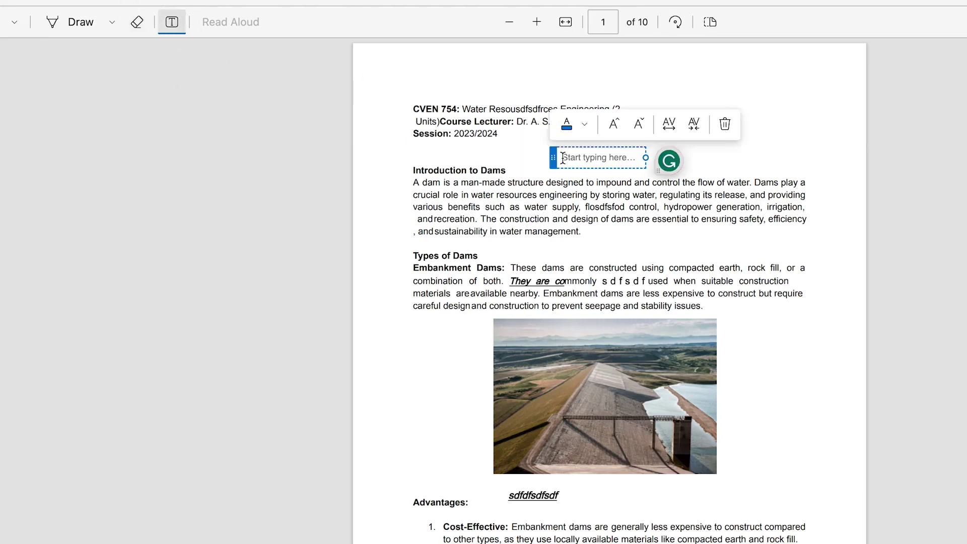
{"action": "type", "text": "Welcome to my channel"}
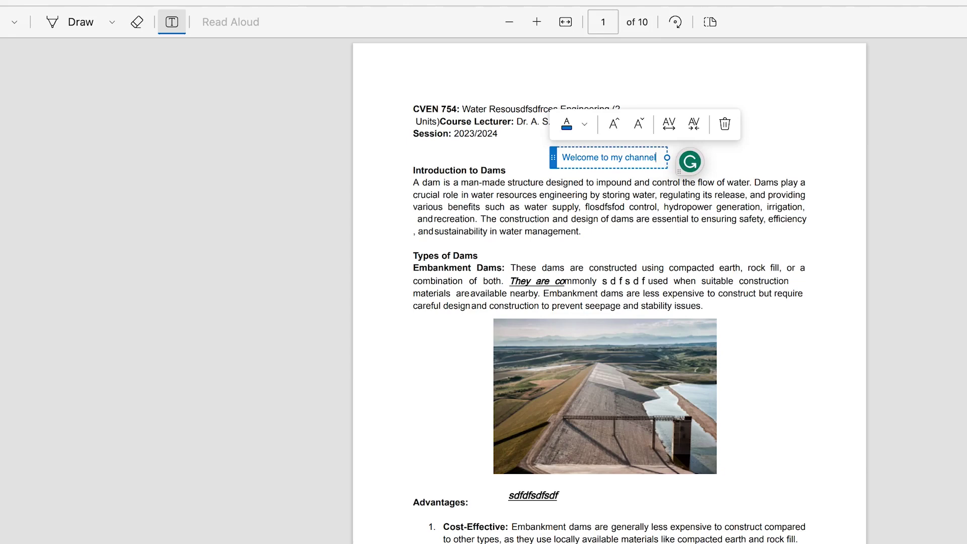
{"action": "key", "text": "ctrl+a"}
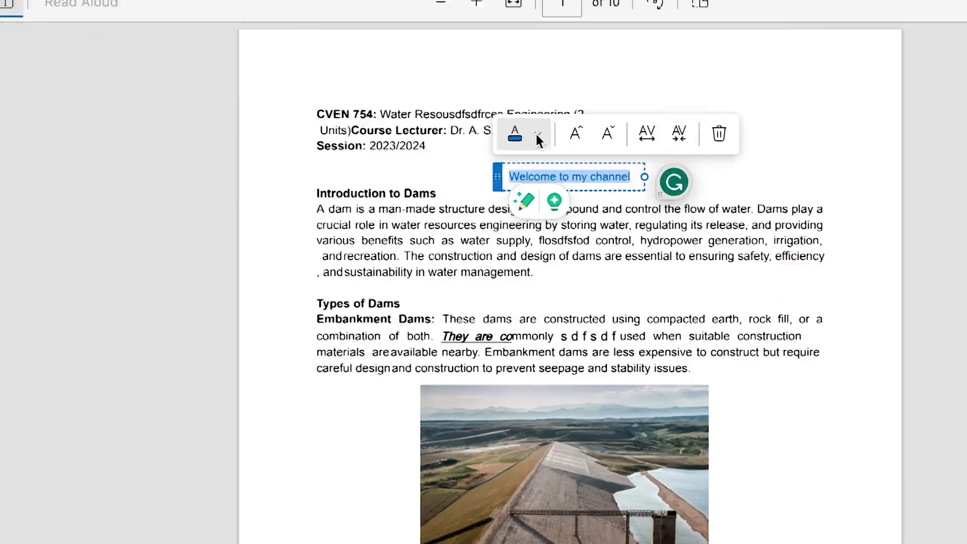
{"action": "left_click", "coordinate": [584, 124]}
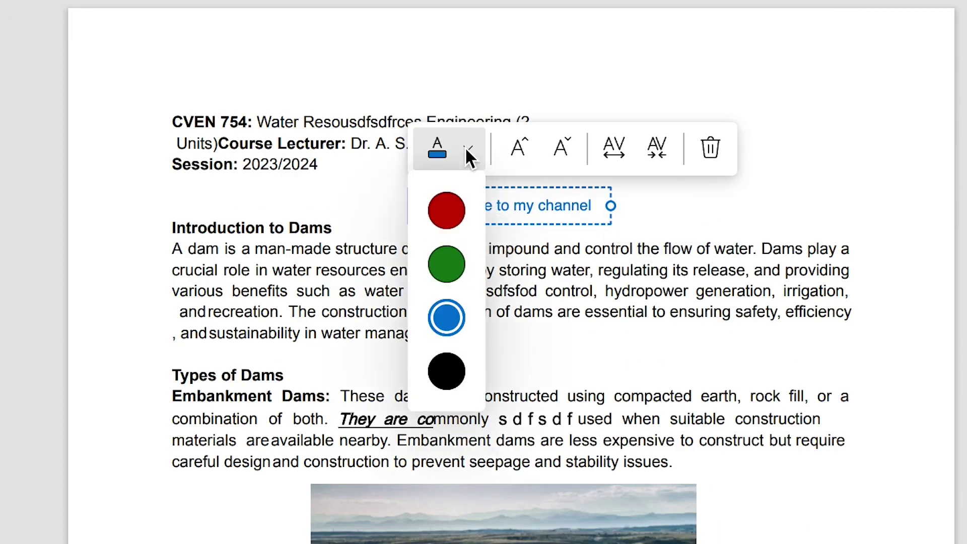
{"action": "left_click", "coordinate": [447, 210]}
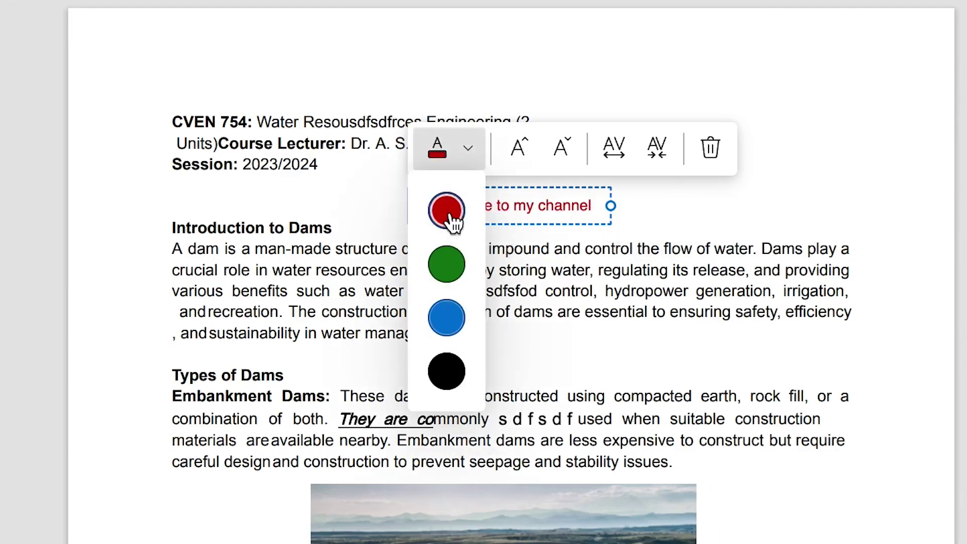
- Enlarge the heading's font size and adjust its letter spacing, then place it
{"action": "left_click", "coordinate": [532, 147]}
{"action": "left_click", "coordinate": [531, 147]}
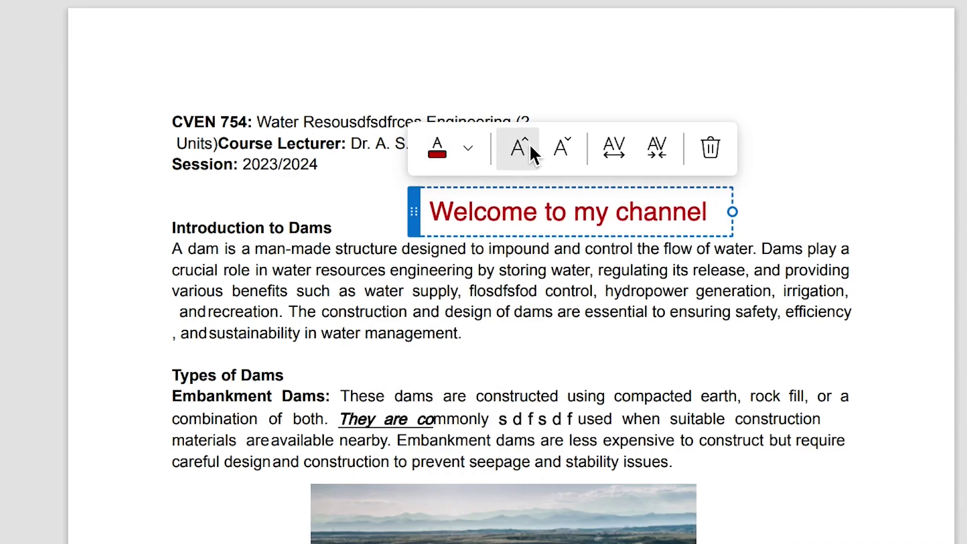
{"action": "left_click", "coordinate": [560, 153]}
{"action": "left_click", "coordinate": [560, 153]}
{"action": "left_click", "coordinate": [611, 158]}
{"action": "left_click", "coordinate": [611, 157]}
{"action": "left_click", "coordinate": [652, 147]}
{"action": "left_click", "coordinate": [653, 146]}
{"action": "left_click", "coordinate": [652, 146]}
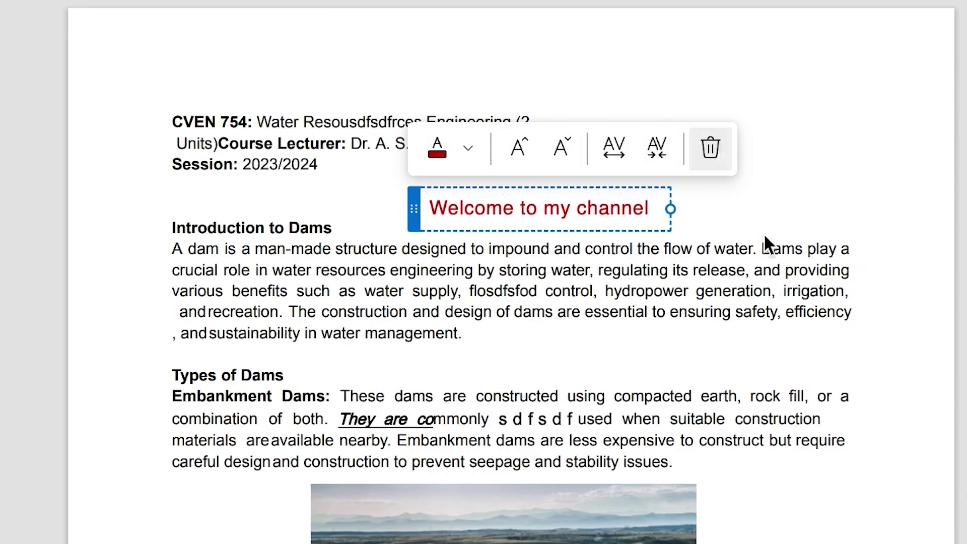
{"action": "left_click", "coordinate": [784, 281]}
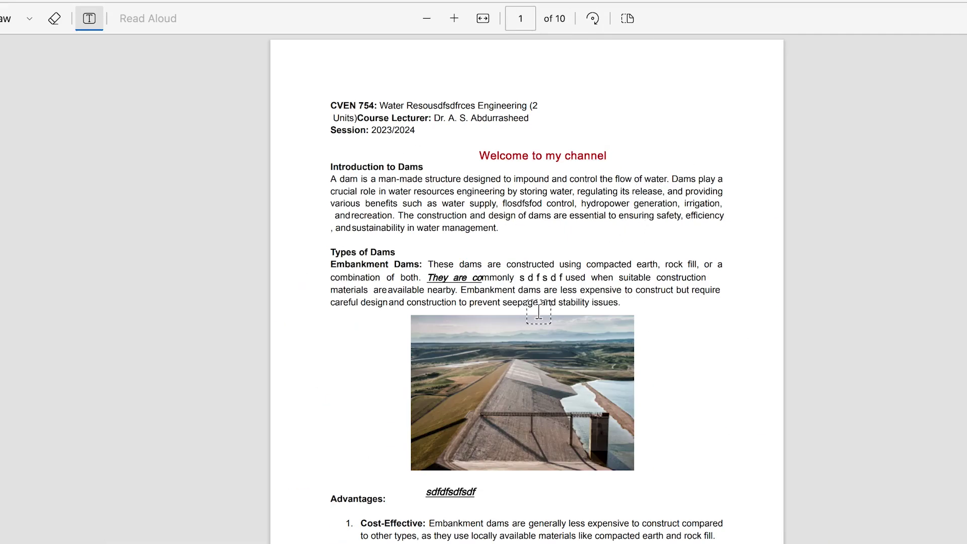
- Add a text box reading 'dsdsdsd' near the Cost-Effective line
{"action": "left_click", "coordinate": [565, 524]}
{"action": "type", "text": "dsdsdsd"}
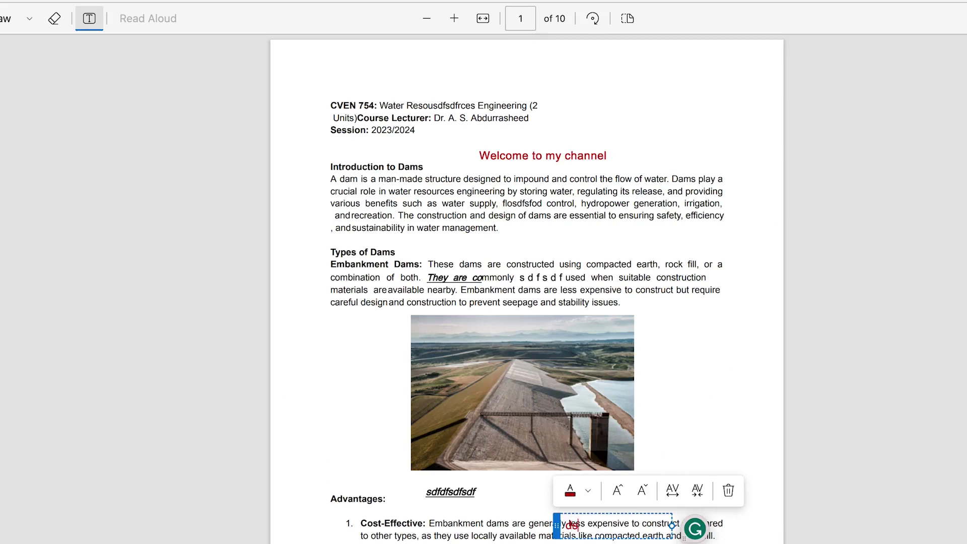
{"action": "left_click", "coordinate": [616, 307]}
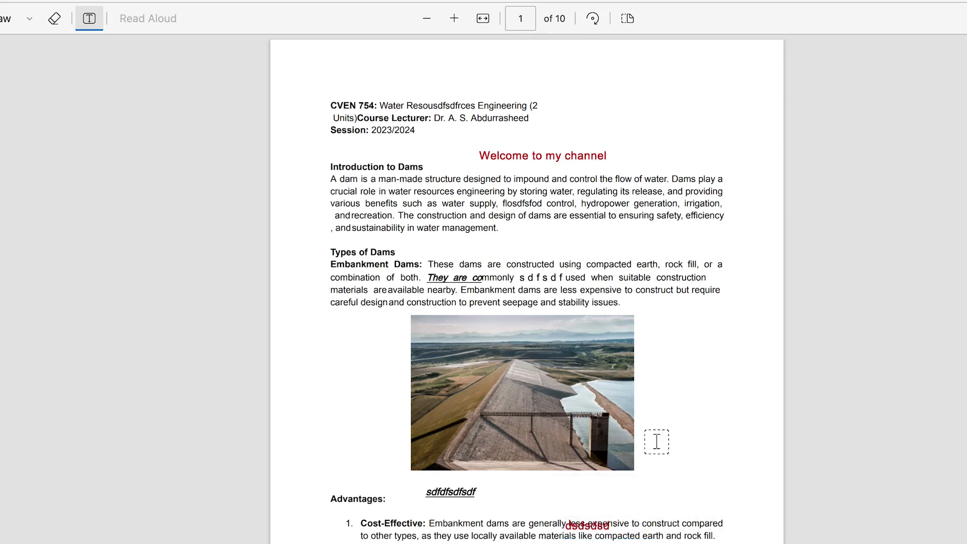
- Move the 'dsdsdsd' text up onto the Advantages line, right of sdfdfsdfsdf
{"action": "left_click", "coordinate": [90, 19]}
{"action": "left_click", "coordinate": [589, 524]}
{"action": "left_click_drag", "start_coordinate": [558, 526], "coordinate": [586, 499]}
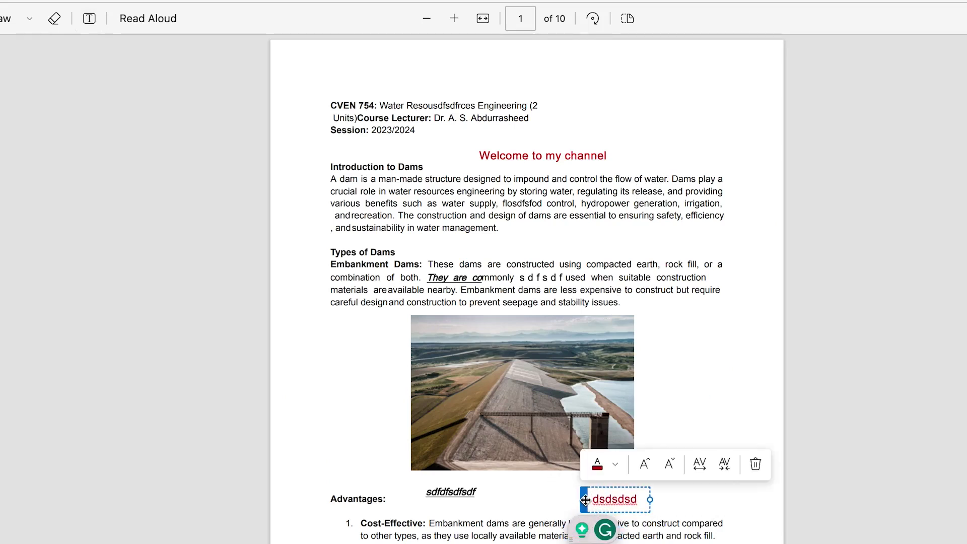
{"action": "left_click", "coordinate": [741, 400]}
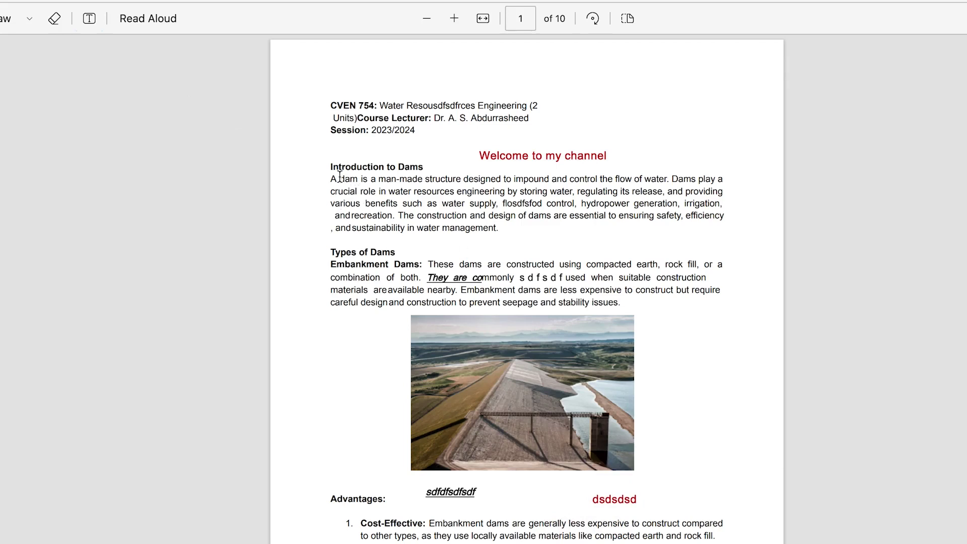
- Start Read Aloud on page 1 of the dams PDF
{"action": "left_click", "coordinate": [150, 22]}
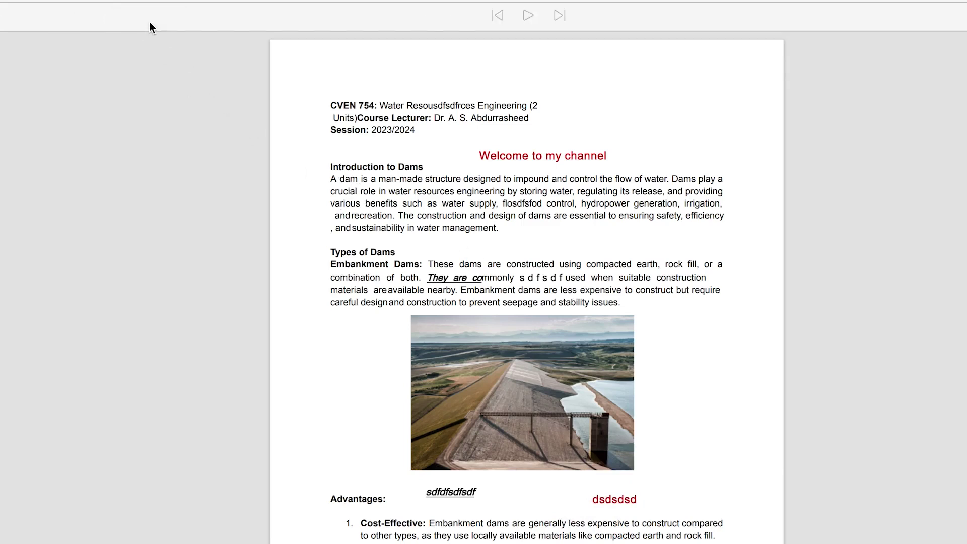
{"action": "left_click", "coordinate": [529, 20]}
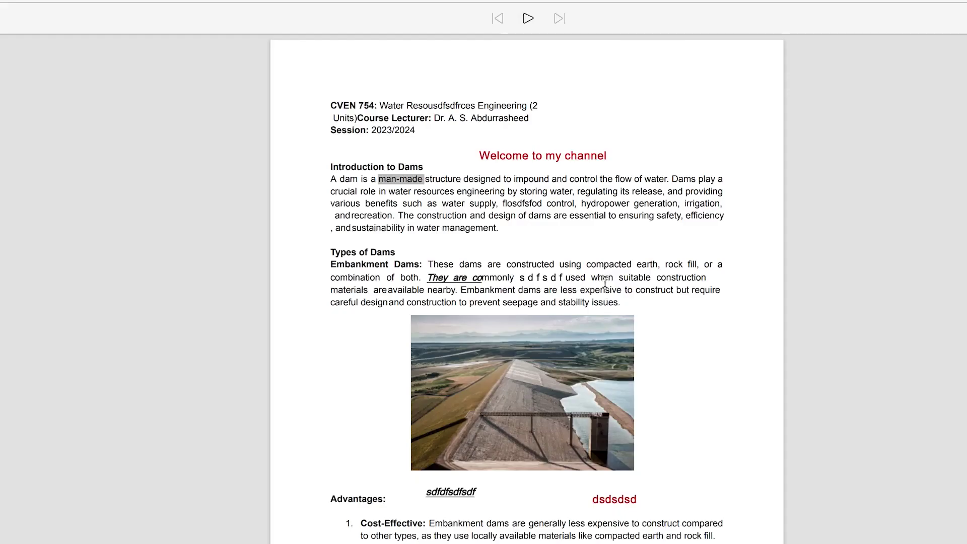
- Switch Read Aloud to Microsoft Blessica Online at slightly below Normal speed and resume
{"action": "left_click", "coordinate": [597, 277]}
{"action": "left_click", "coordinate": [965, 19]}
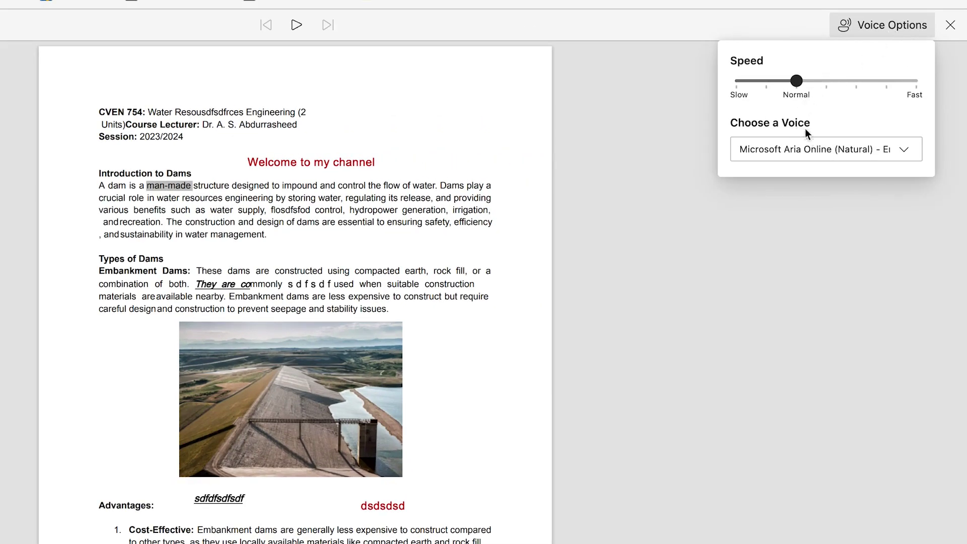
{"action": "left_click", "coordinate": [806, 149]}
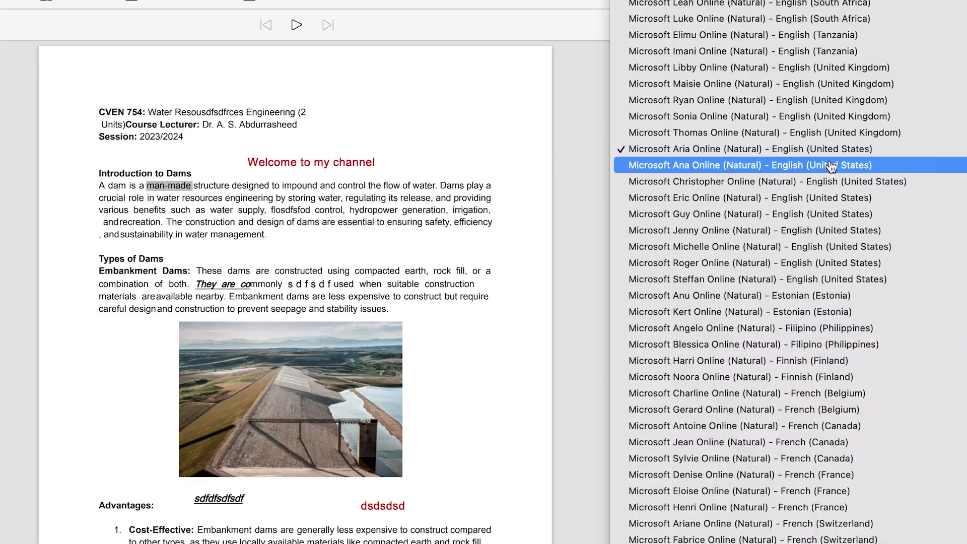
{"action": "left_click", "coordinate": [774, 344]}
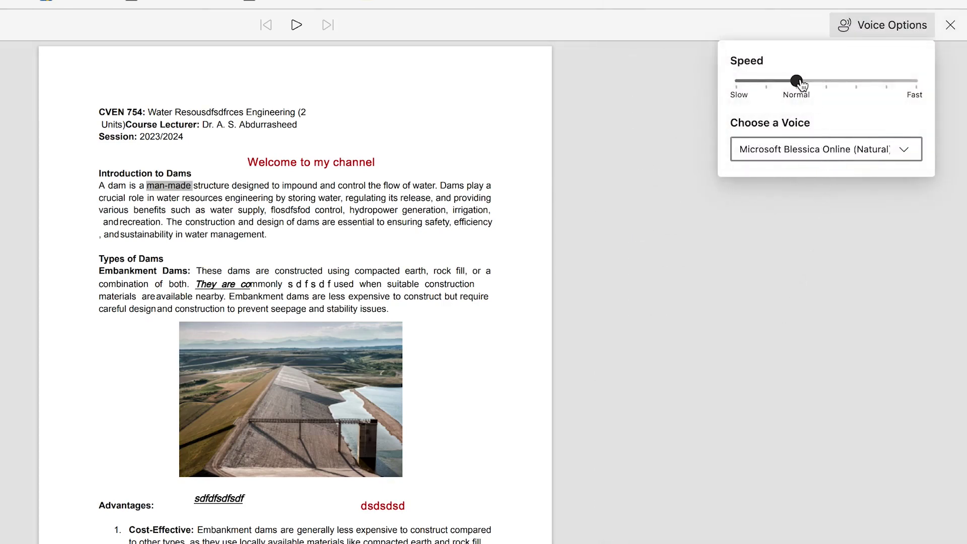
{"action": "left_click_drag", "start_coordinate": [801, 85], "coordinate": [768, 80]}
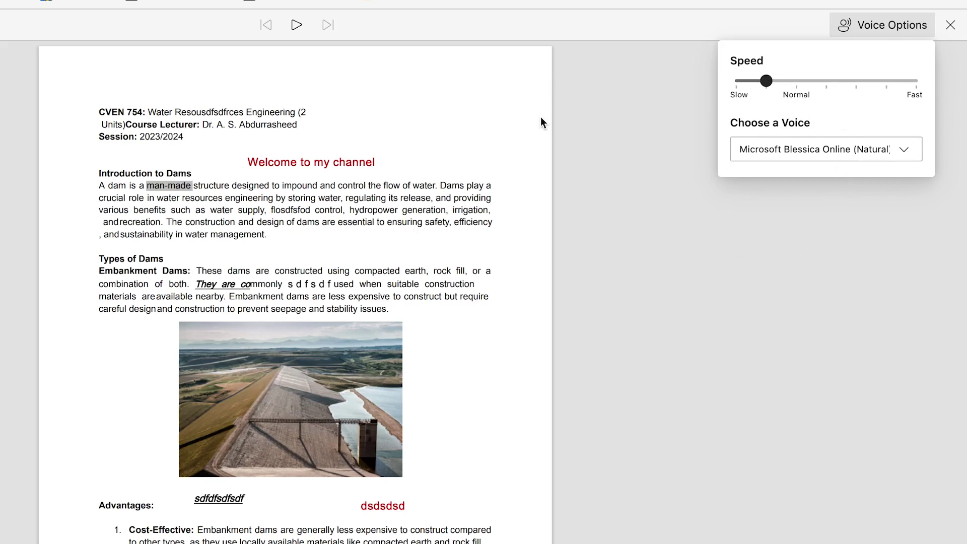
{"action": "left_click", "coordinate": [295, 24]}
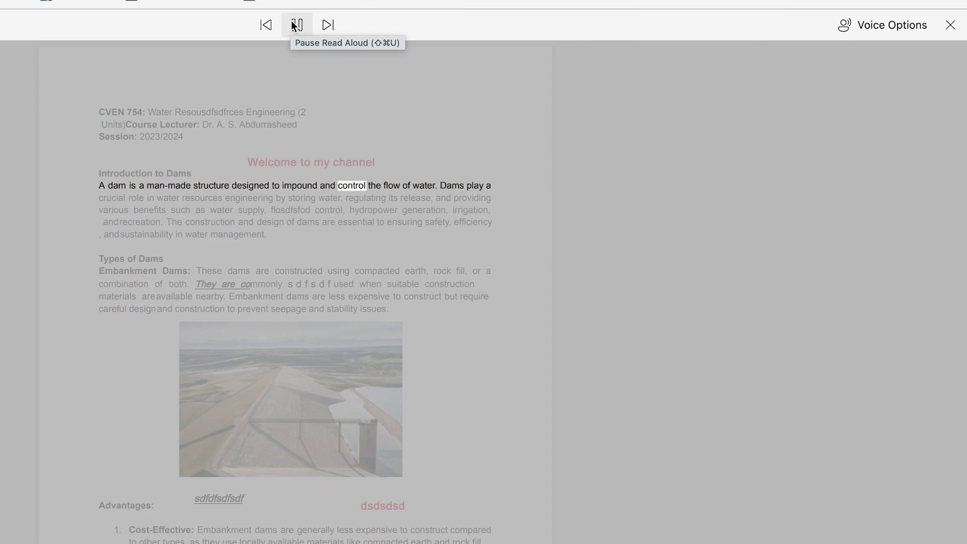
- Pause Read Aloud, select part of the dam introduction paragraph, and start Web Capture from More Actions
{"action": "left_click", "coordinate": [296, 25]}
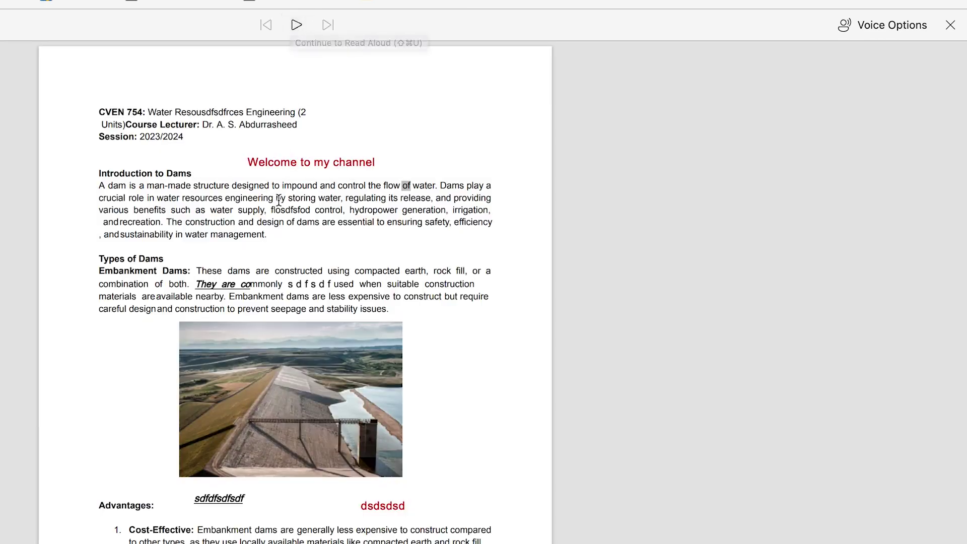
{"action": "left_click_drag", "start_coordinate": [237, 185], "coordinate": [317, 222]}
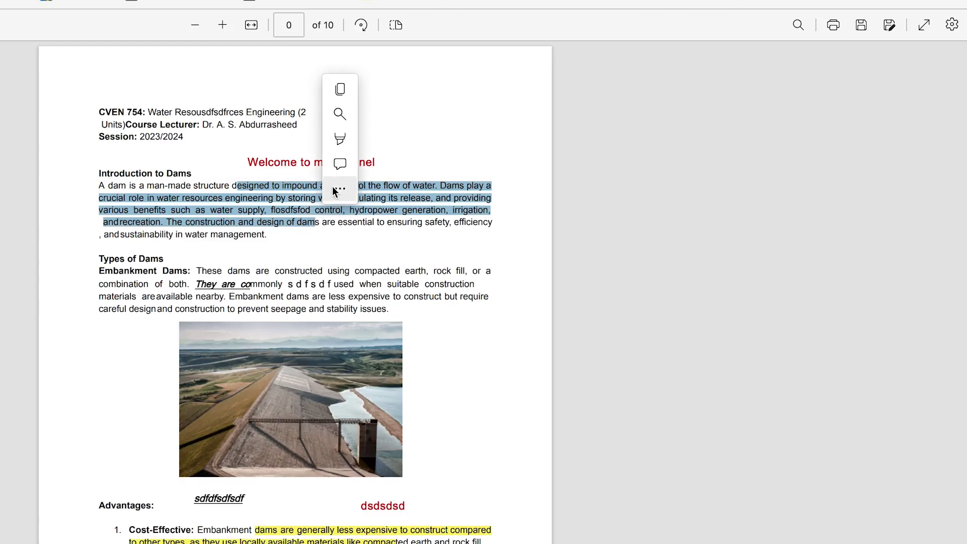
{"action": "mouse_move", "coordinate": [334, 192]}
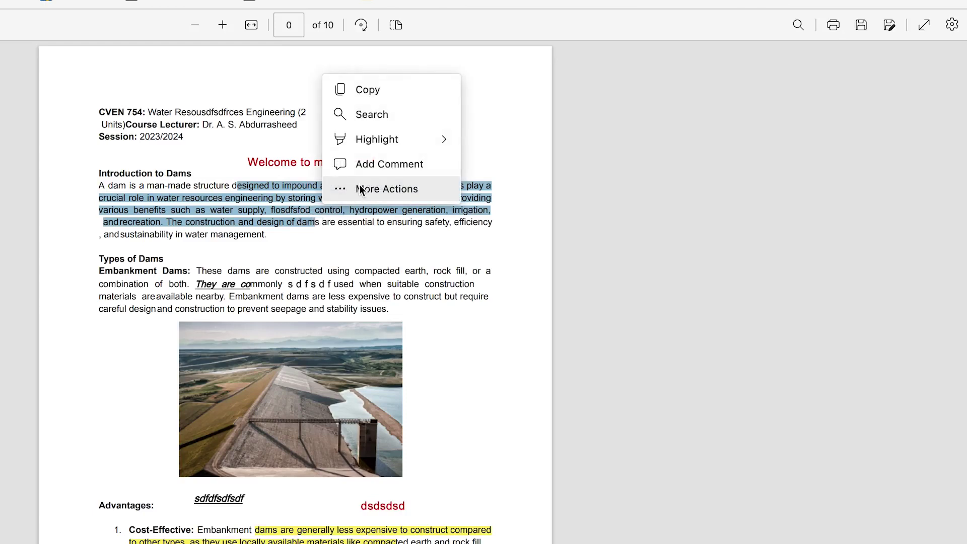
{"action": "left_click", "coordinate": [353, 188]}
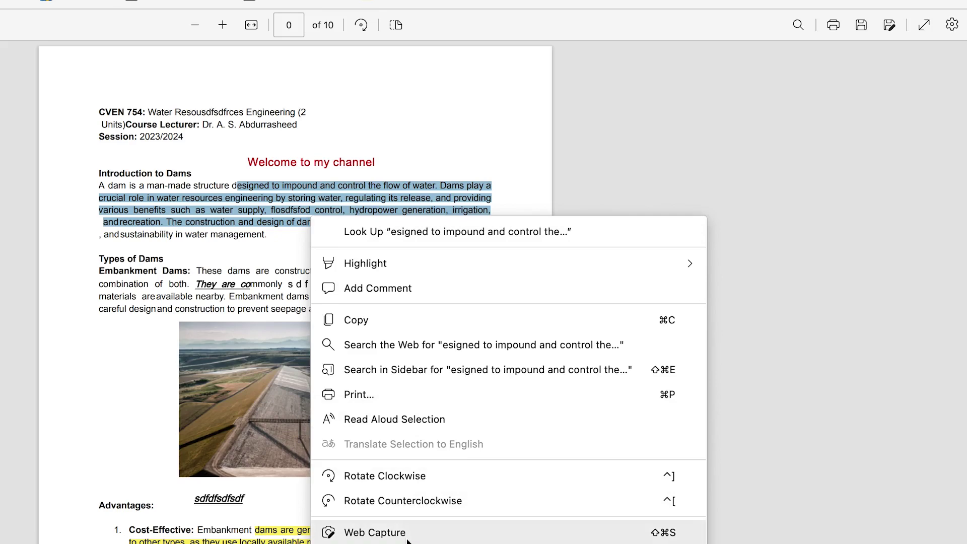
{"action": "left_click", "coordinate": [375, 533]}
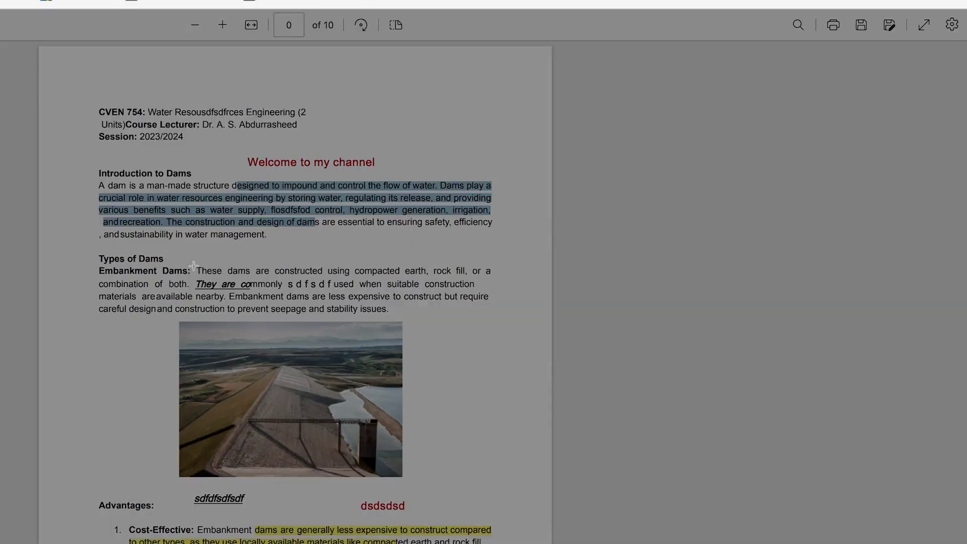
- Capture page 1 from Types of Dams through Adaptability as an image and open it in markup
{"action": "left_click_drag", "start_coordinate": [94, 252], "coordinate": [512, 543]}
{"action": "left_click_drag", "start_coordinate": [95, 253], "coordinate": [513, 543]}
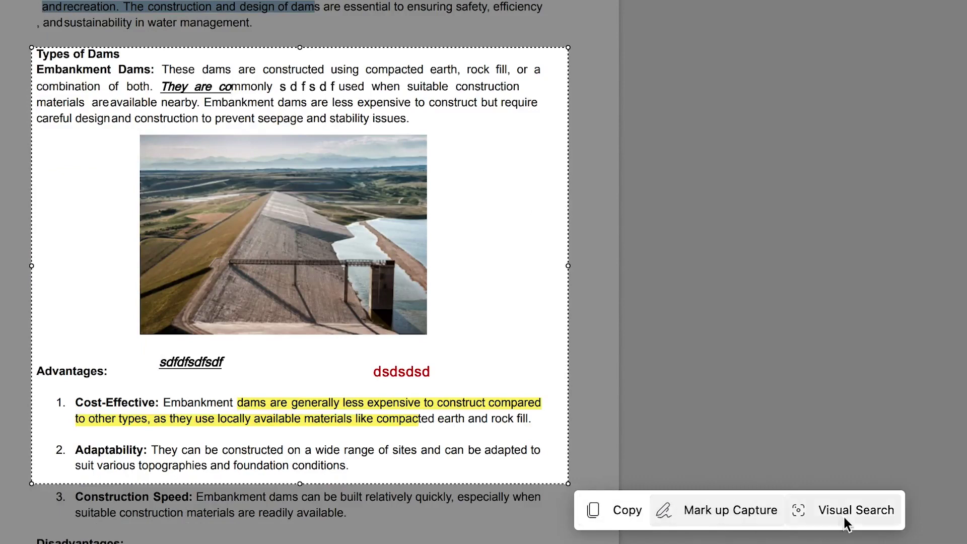
{"action": "left_click", "coordinate": [729, 513]}
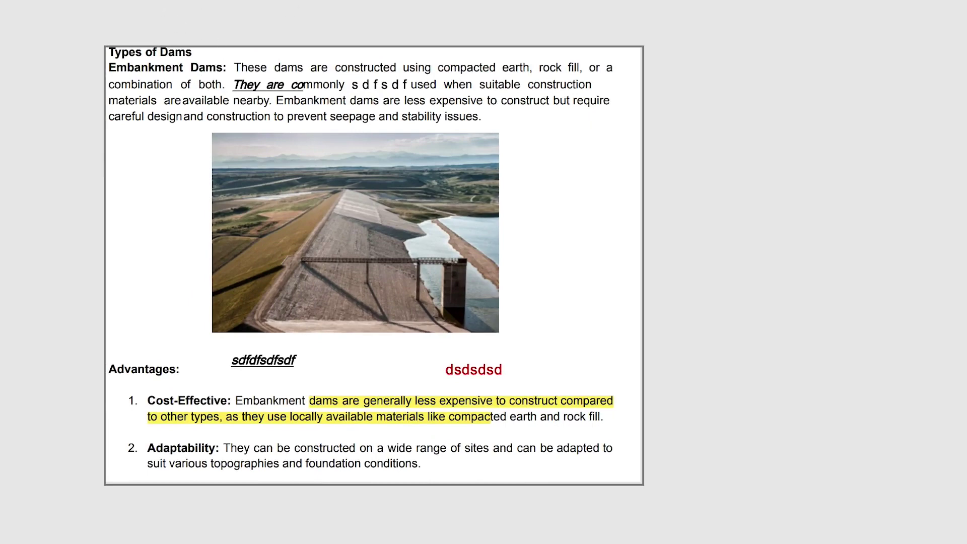
- Draw an orange scribble beside the dam photo in the capture, then erase it
{"action": "left_click", "coordinate": [370, 30]}
{"action": "left_click", "coordinate": [275, 147]}
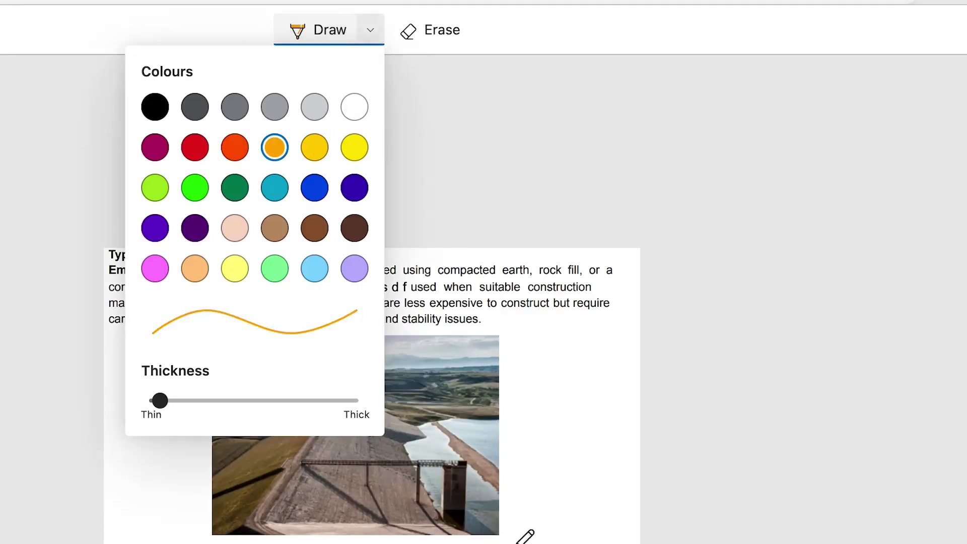
{"action": "mouse_move", "coordinate": [548, 499]}
{"action": "left_mouse_down"}
{"action": "mouse_move", "coordinate": [624, 542]}
{"action": "mouse_move", "coordinate": [551, 523]}
{"action": "mouse_move", "coordinate": [563, 506]}
{"action": "mouse_move", "coordinate": [635, 514]}
{"action": "mouse_move", "coordinate": [636, 448]}
{"action": "left_mouse_up"}
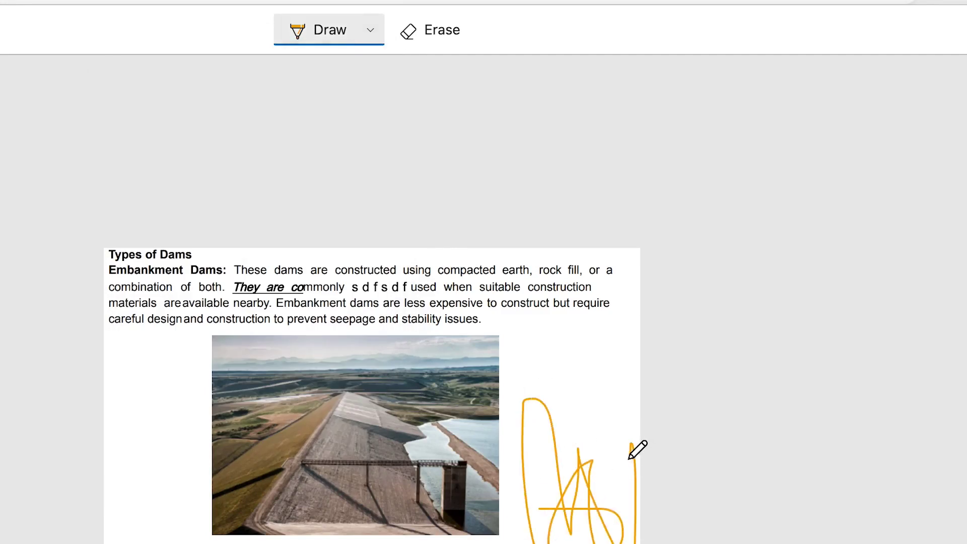
{"action": "left_click", "coordinate": [445, 29]}
{"action": "left_click_drag", "start_coordinate": [559, 415], "coordinate": [575, 457]}
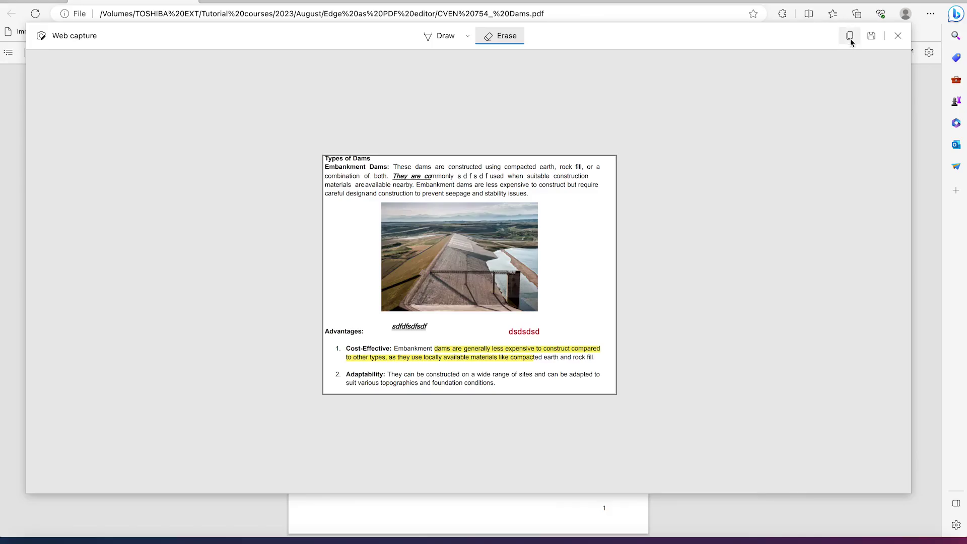
- Copy the capture to the clipboard and close the markup editor, returning to the PDF
{"action": "left_click", "coordinate": [850, 39]}
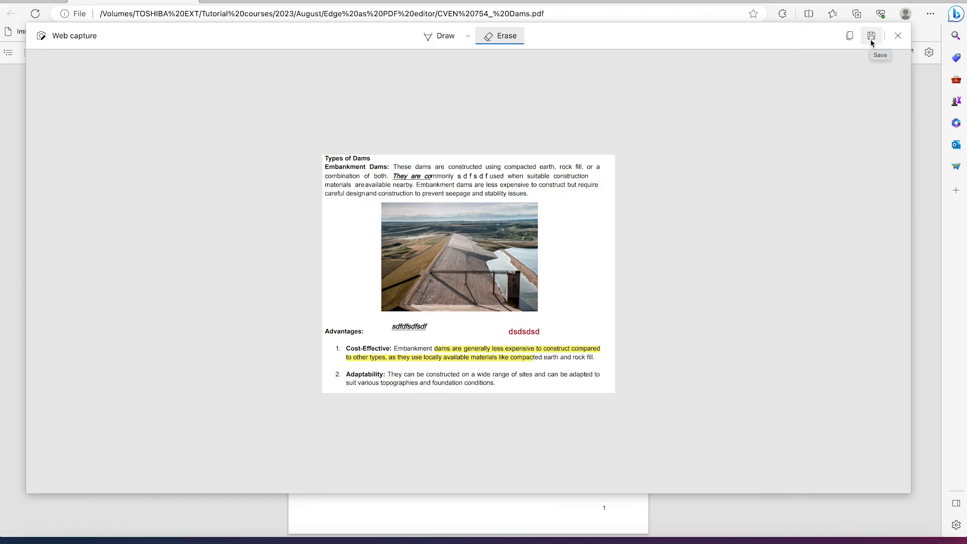
{"action": "left_click", "coordinate": [897, 36]}
{"action": "left_click", "coordinate": [469, 191]}
{"action": "key", "text": "Escape"}
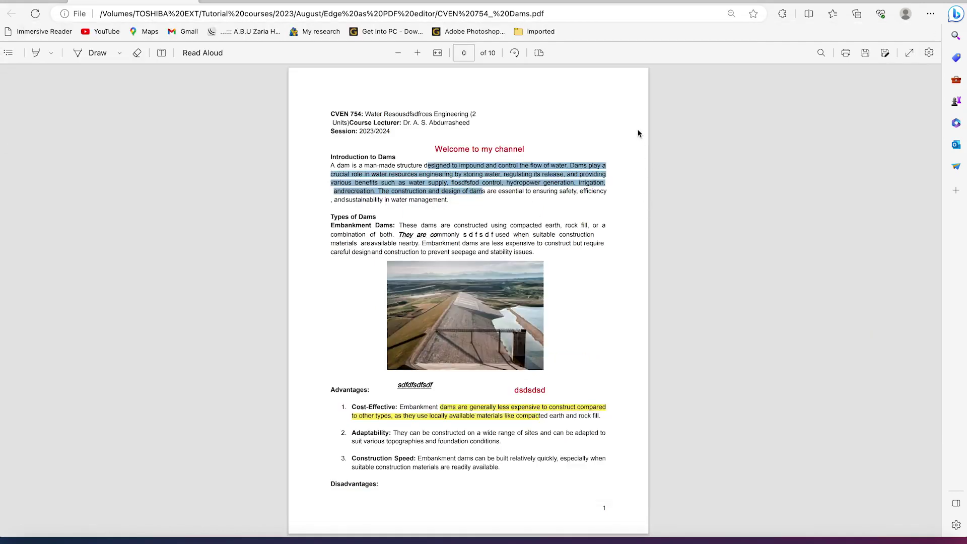
{"action": "left_click", "coordinate": [437, 53]}
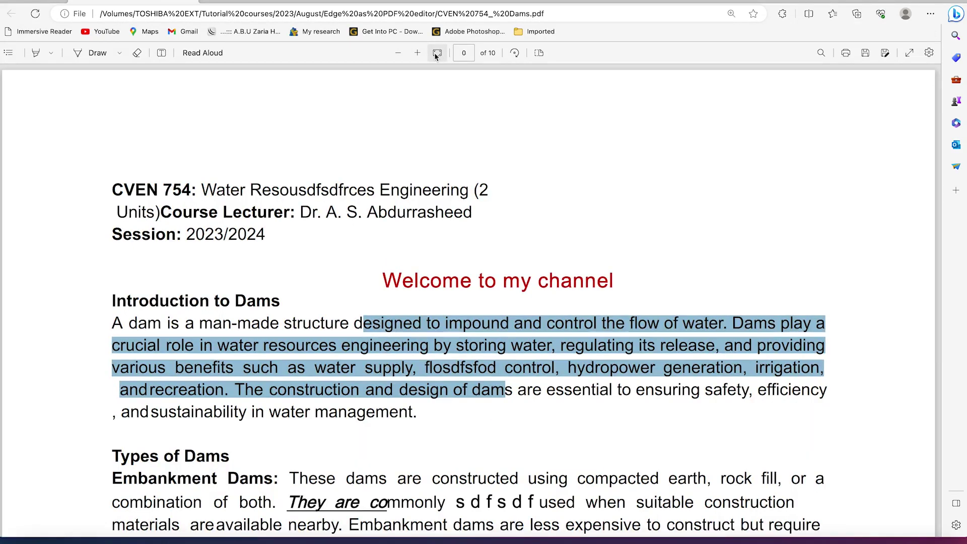
{"action": "left_click", "coordinate": [437, 53]}
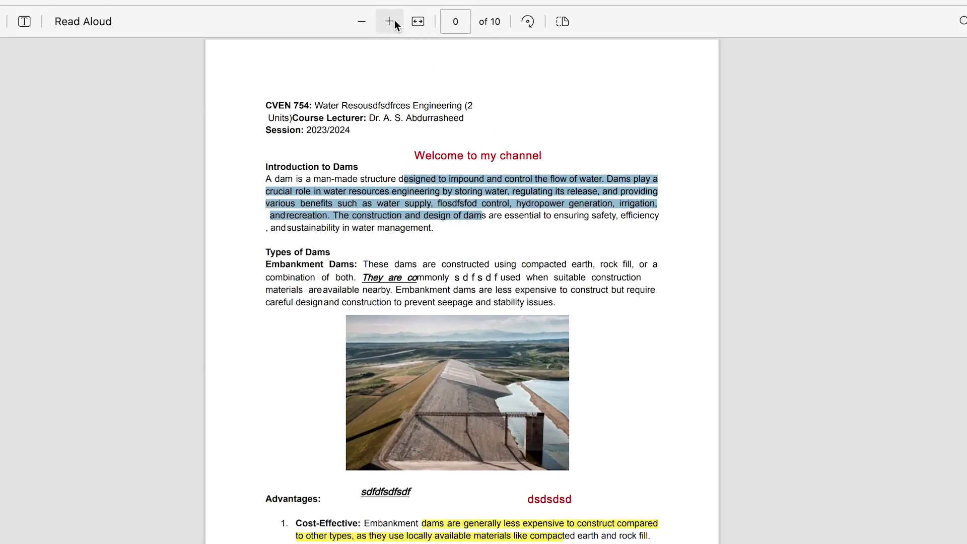
{"action": "left_click", "coordinate": [417, 53]}
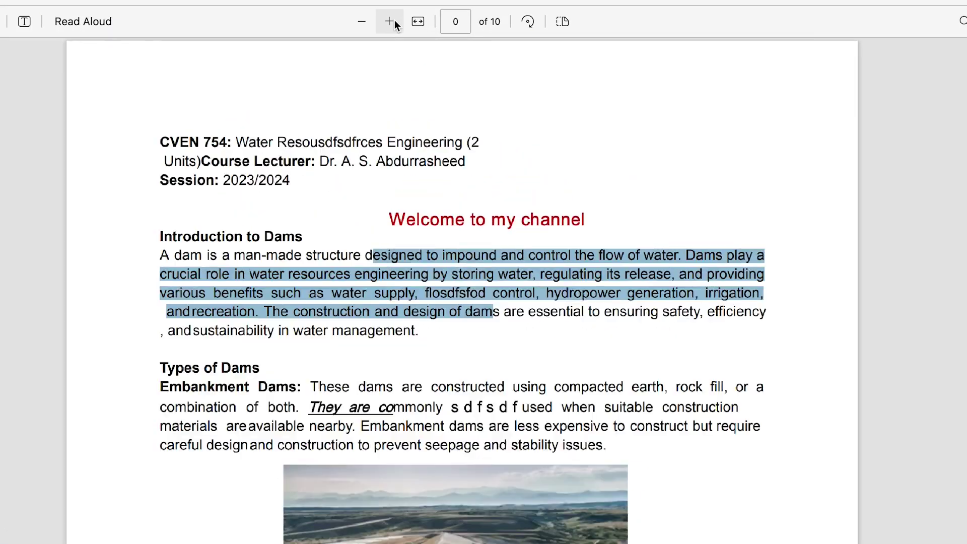
{"action": "left_click", "coordinate": [354, 16]}
{"action": "left_click", "coordinate": [354, 15]}
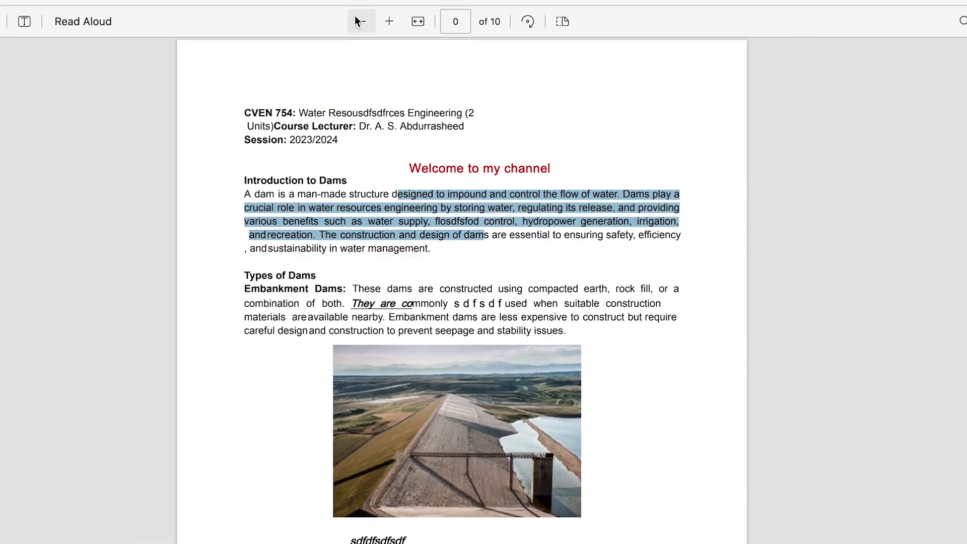
{"action": "left_click", "coordinate": [536, 26]}
{"action": "left_click", "coordinate": [537, 25]}
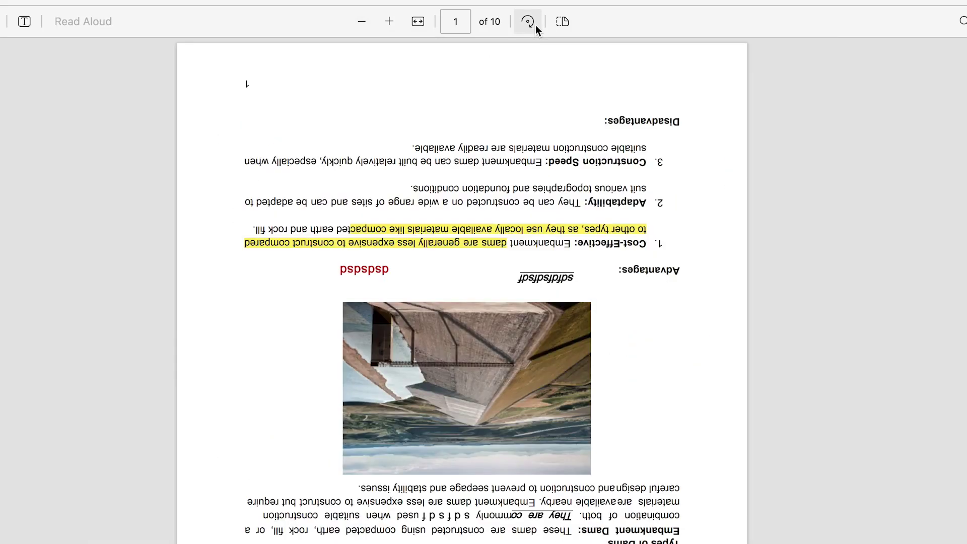
{"action": "left_click", "coordinate": [536, 25]}
{"action": "left_click", "coordinate": [536, 25]}
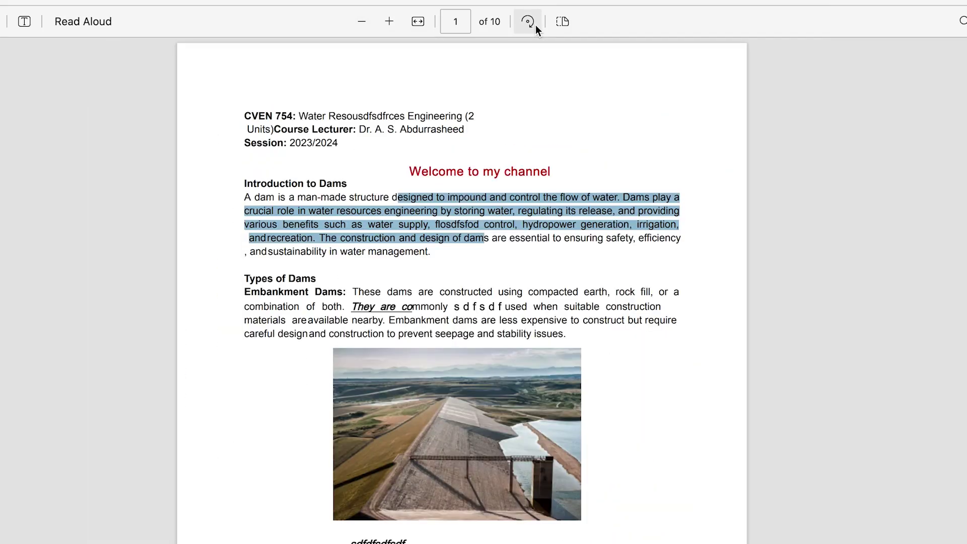
{"action": "left_click", "coordinate": [563, 27]}
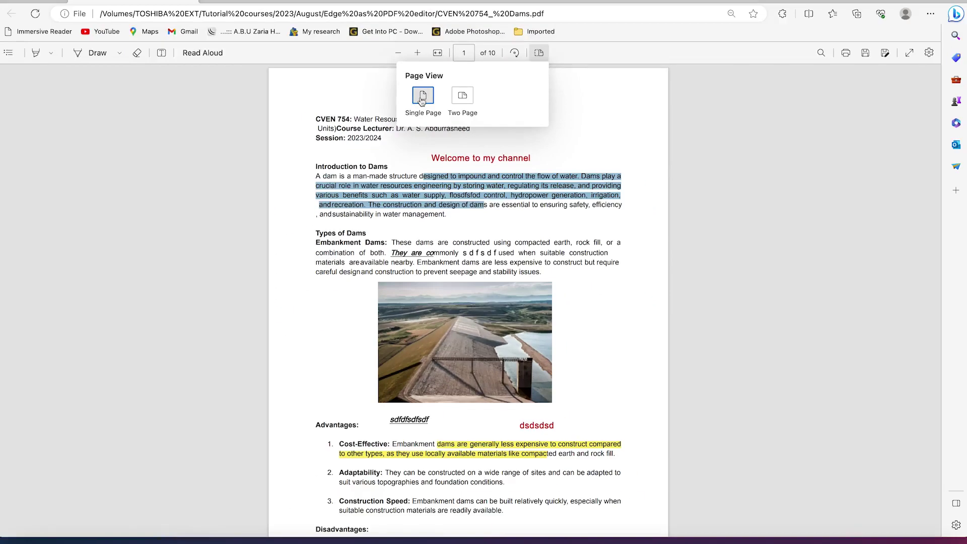
{"action": "left_click", "coordinate": [463, 95]}
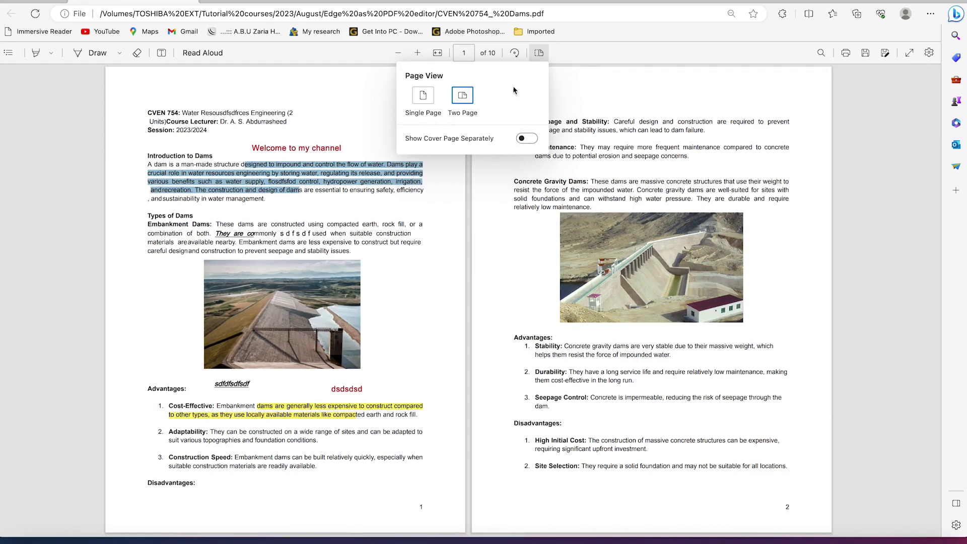
{"action": "left_click", "coordinate": [423, 95]}
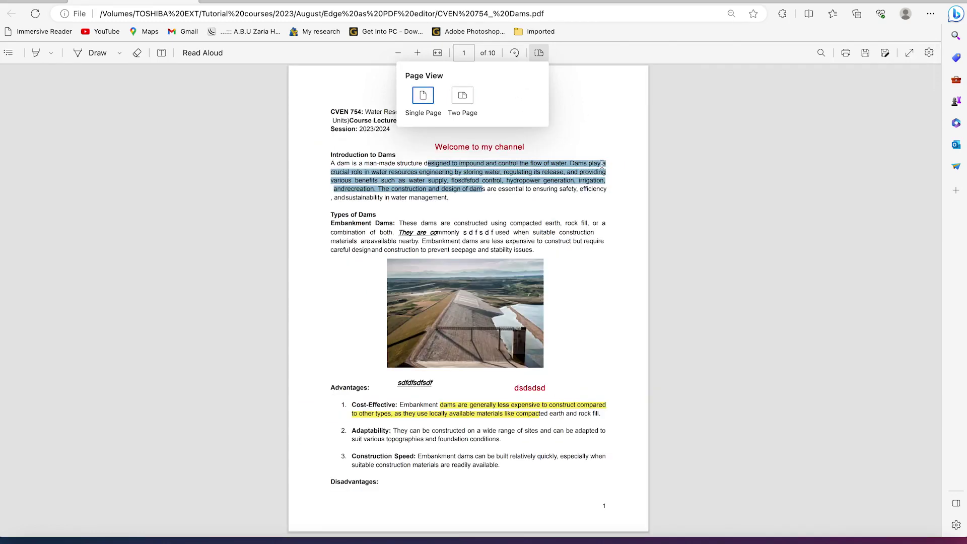
{"action": "left_click", "coordinate": [788, 103]}
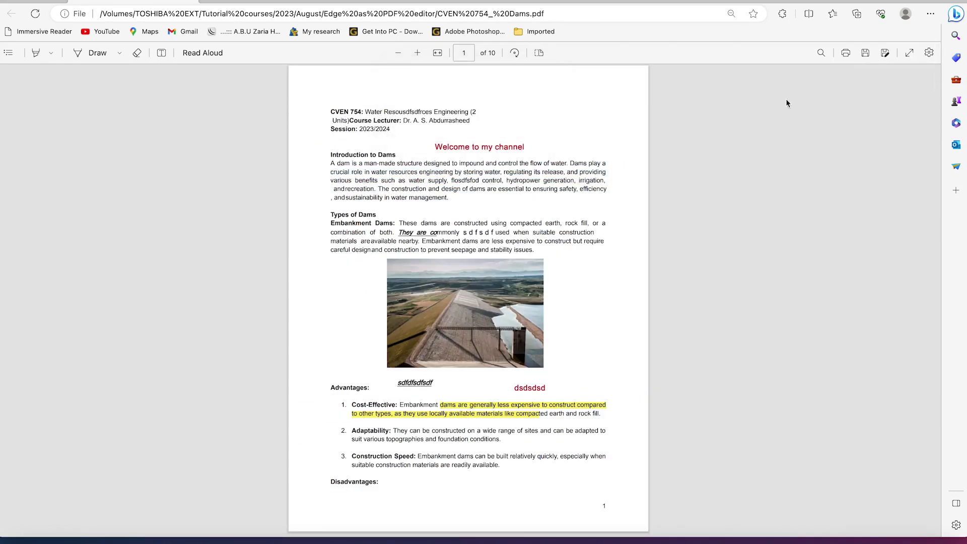
- Search the PDF for 'dams' and step through the 43 matches to match 8
{"action": "left_click", "coordinate": [822, 52]}
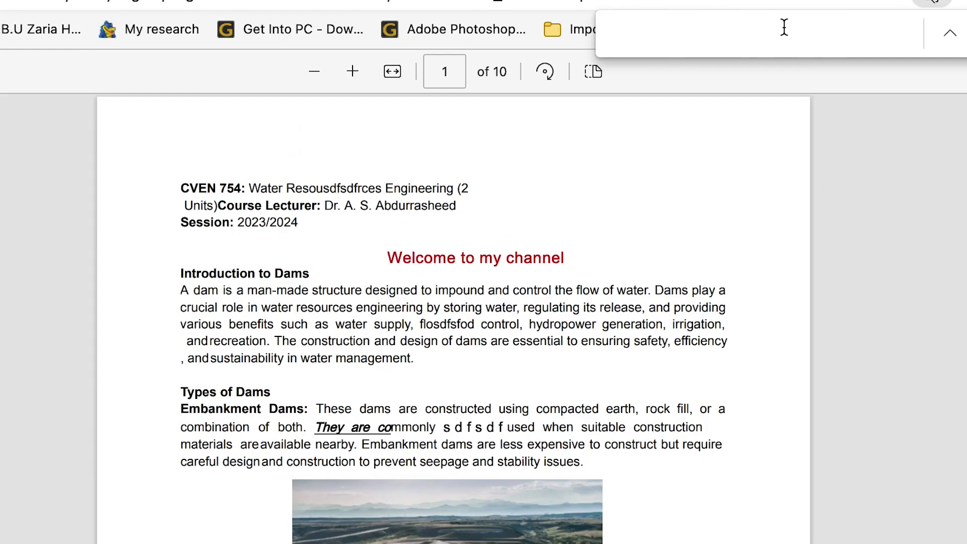
{"action": "type", "text": "dams"}
{"action": "key", "text": "Return"}
{"action": "key", "text": "Return"}
{"action": "key", "text": "Return"}
{"action": "key", "text": "Return"}
{"action": "key", "text": "Return"}
{"action": "key", "text": "Return"}
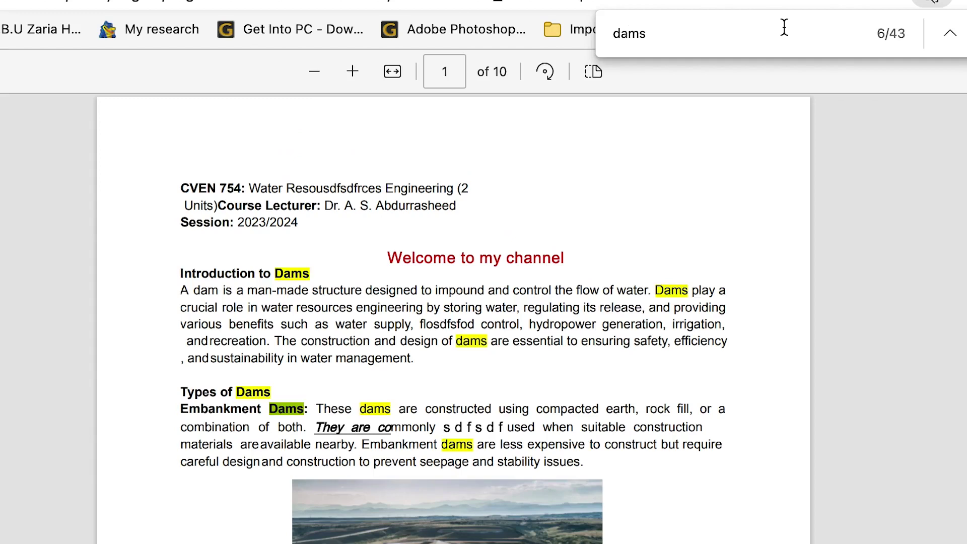
{"action": "key", "text": "Return"}
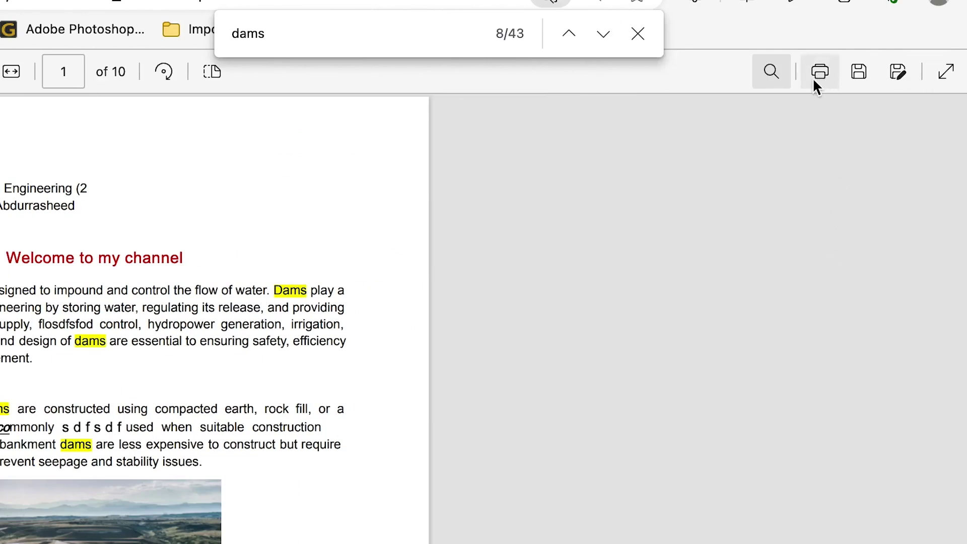
- Open and cancel the PDF print preview, then enter and exit full-screen view
{"action": "left_click", "coordinate": [815, 79]}
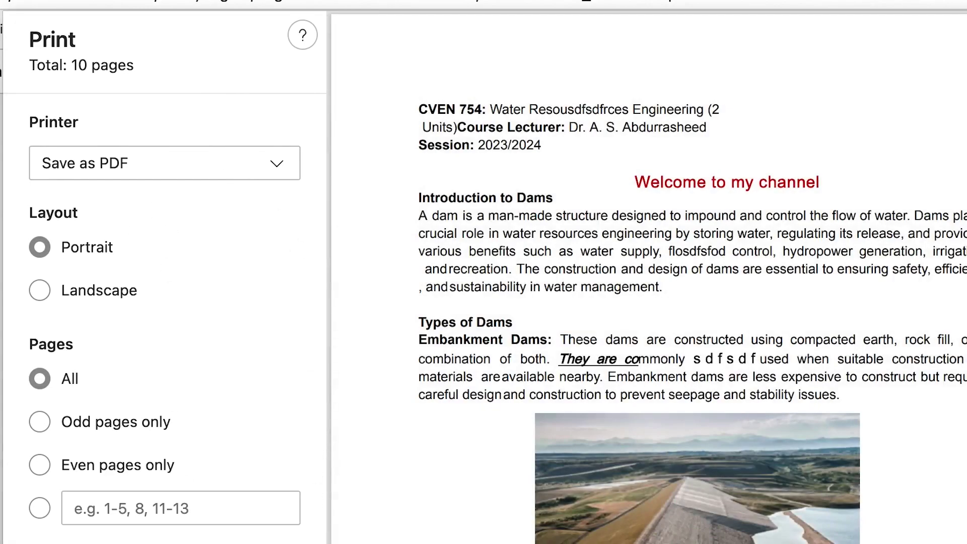
{"action": "key", "text": "Escape"}
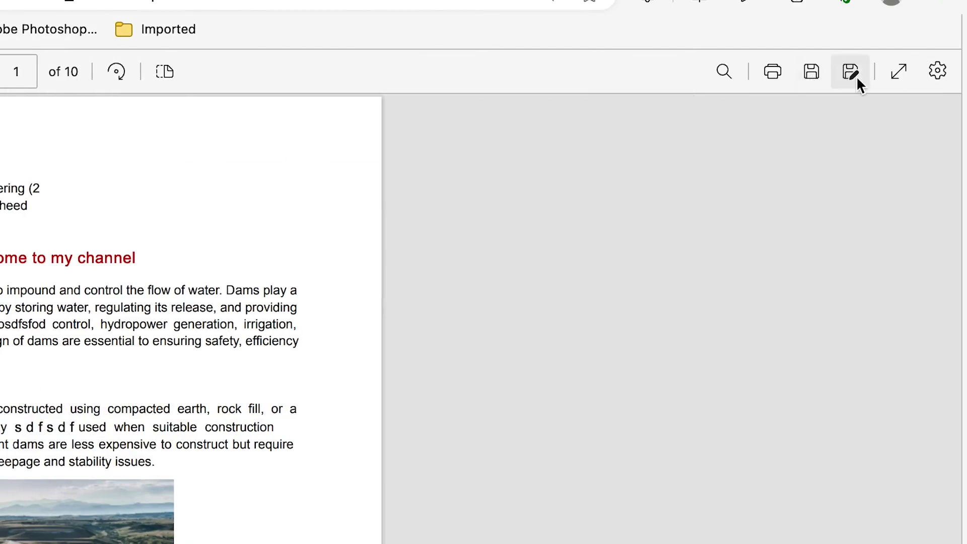
{"action": "left_click", "coordinate": [899, 76]}
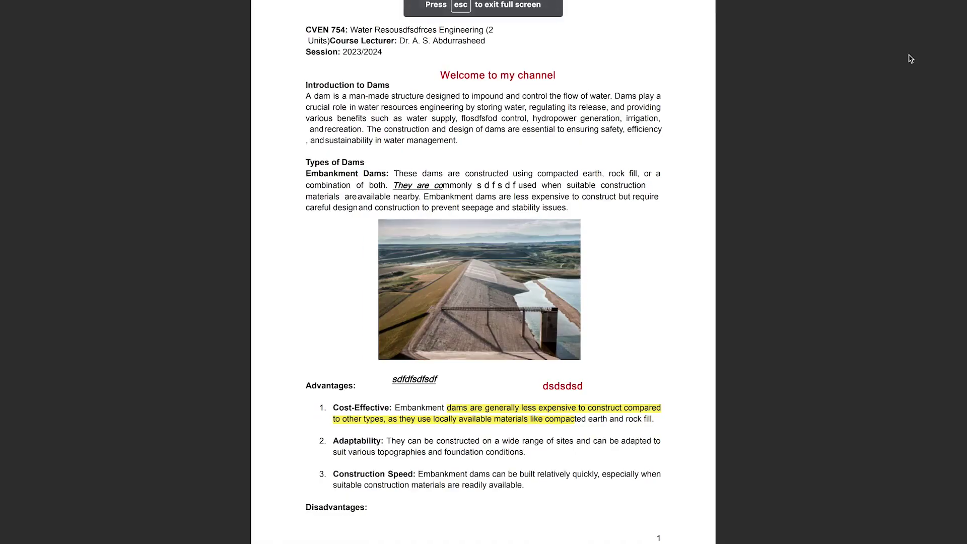
{"action": "key", "text": "Escape"}
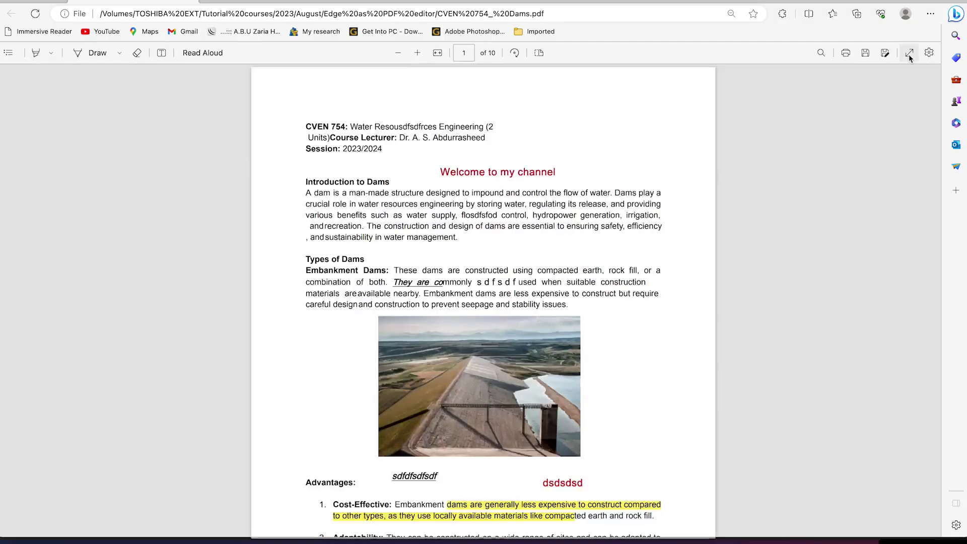
{"action": "left_click", "coordinate": [928, 54]}
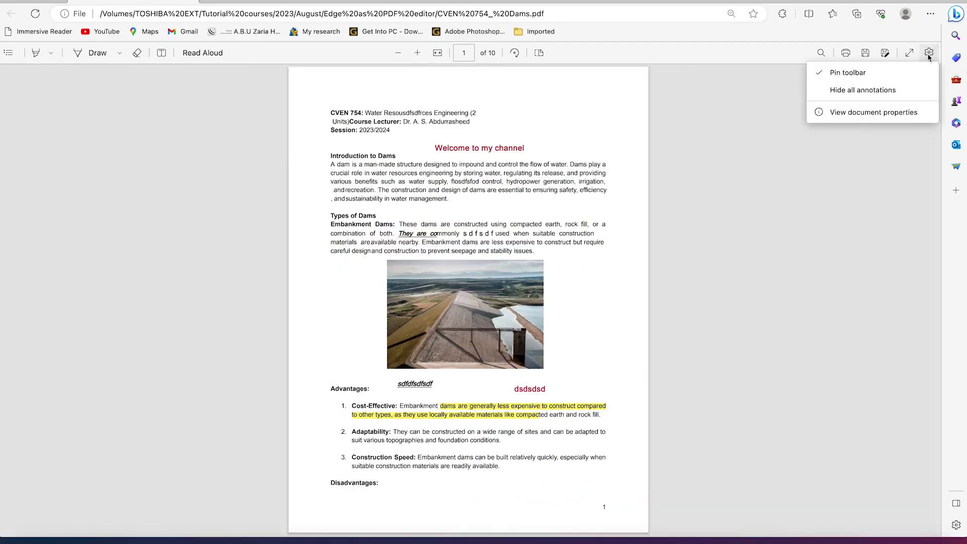
{"action": "left_click", "coordinate": [791, 276]}
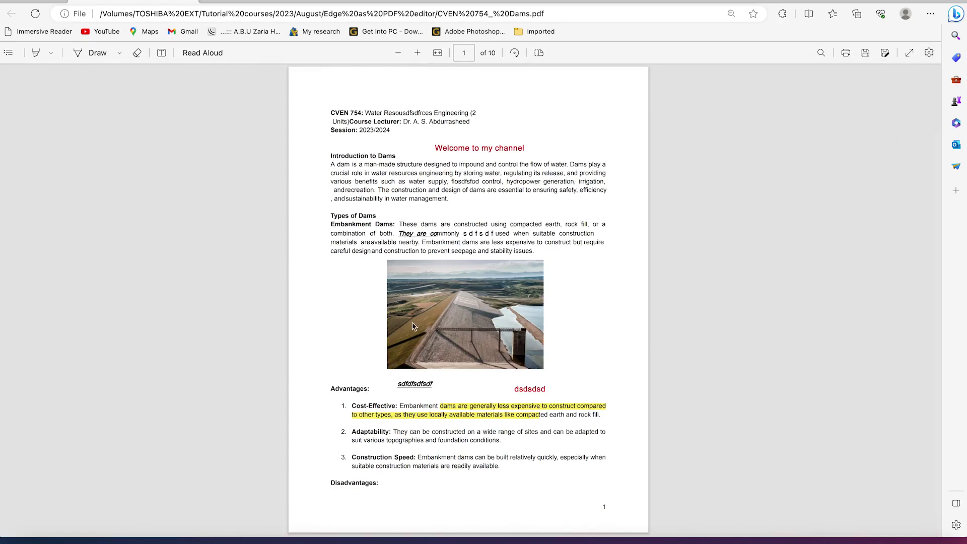